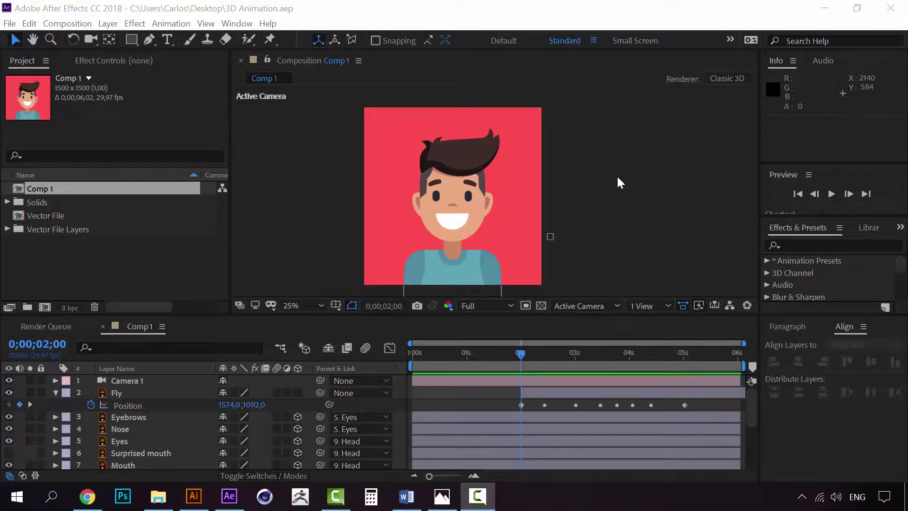
- Preview the fly's flight from the start, then view the rendered Comp-1.gif in Photos
click(516, 359)
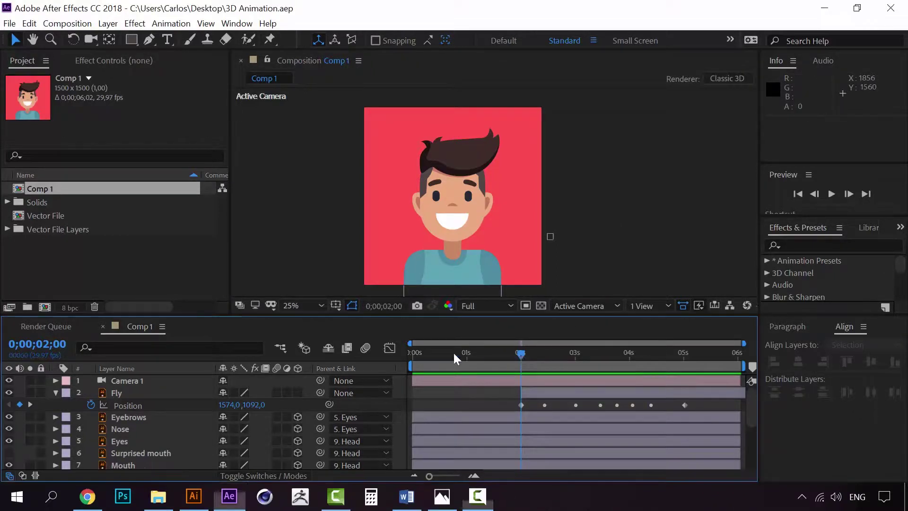
key(Home)
key(space)
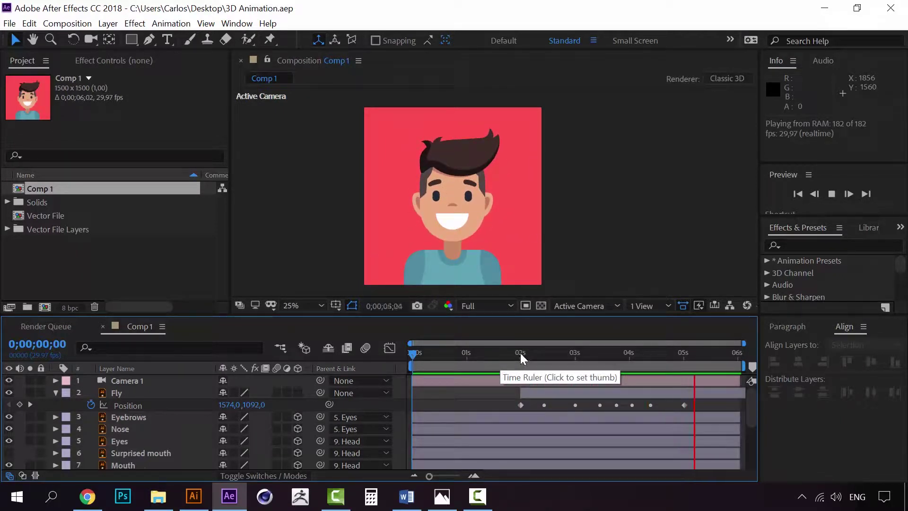
mouse_move(522, 354)
mouse_down()
mouse_move(568, 358)
mouse_move(521, 355)
mouse_up()
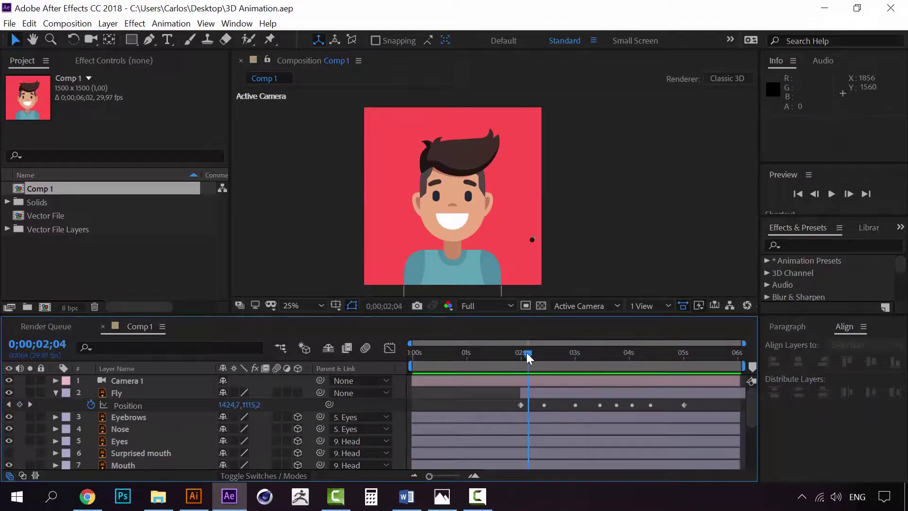
click(456, 495)
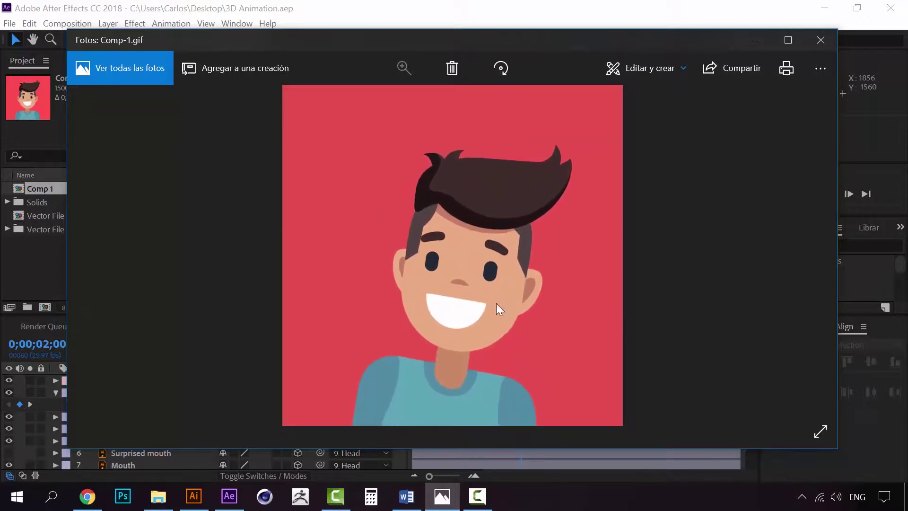
- Minimize the Photos viewer to get back to Comp 1 in After Effects
click(759, 48)
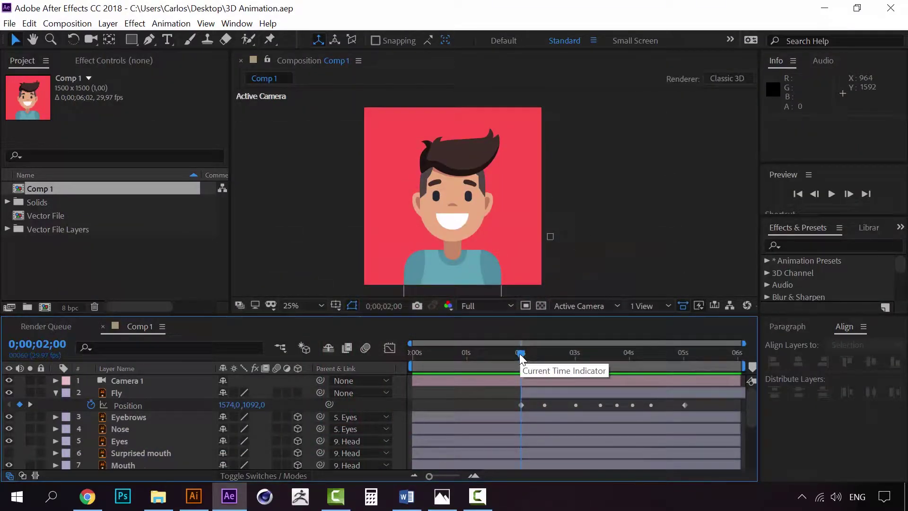
- Add an Eyes Position keyframe at 0;00;02;00 holding 281,6, 394,4, -154,0, then move to 0;00;02;09
click(130, 445)
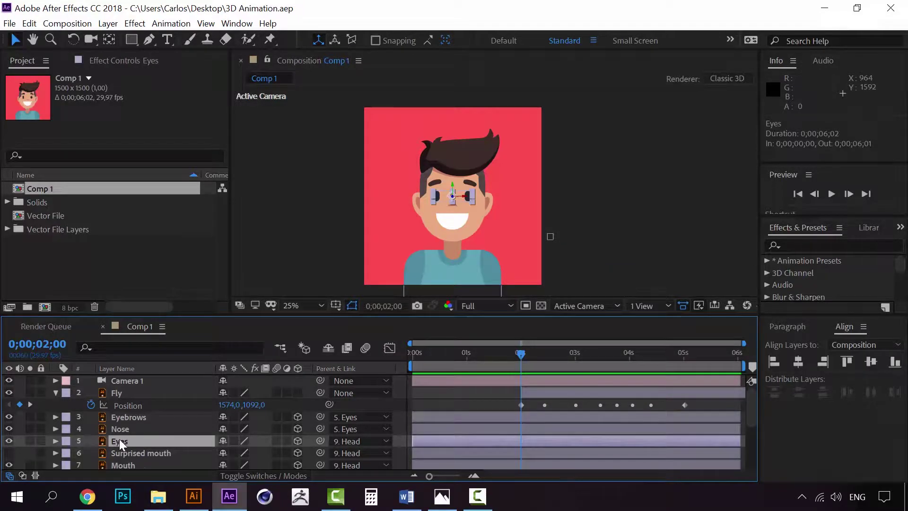
key(p)
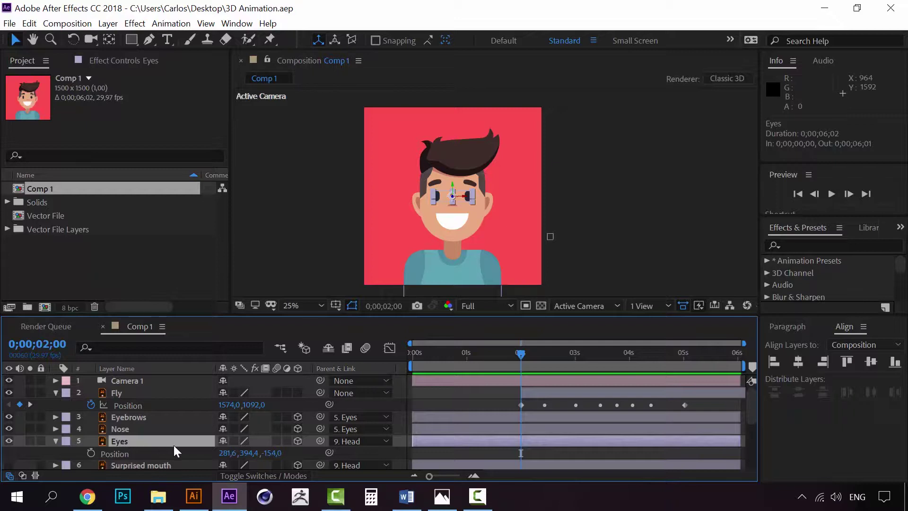
scroll(175, 450, down, 1)
scroll(540, 438, up, 1)
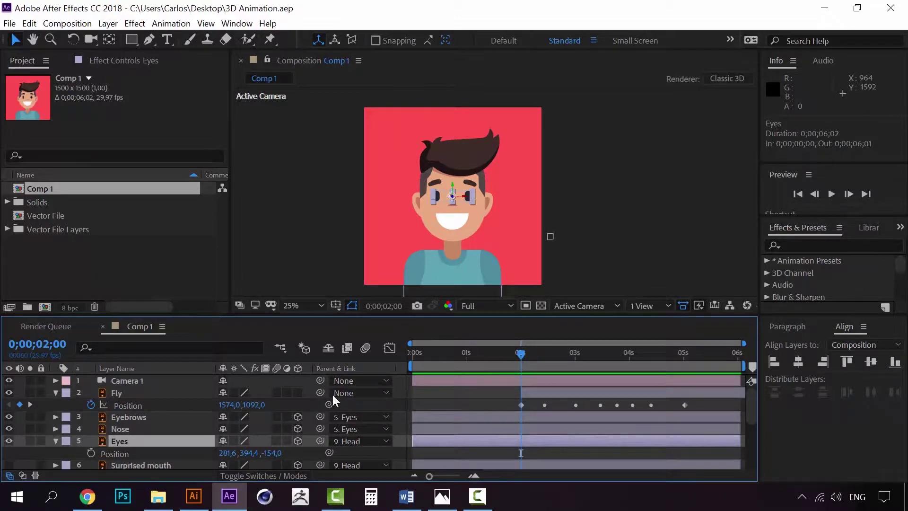
click(91, 454)
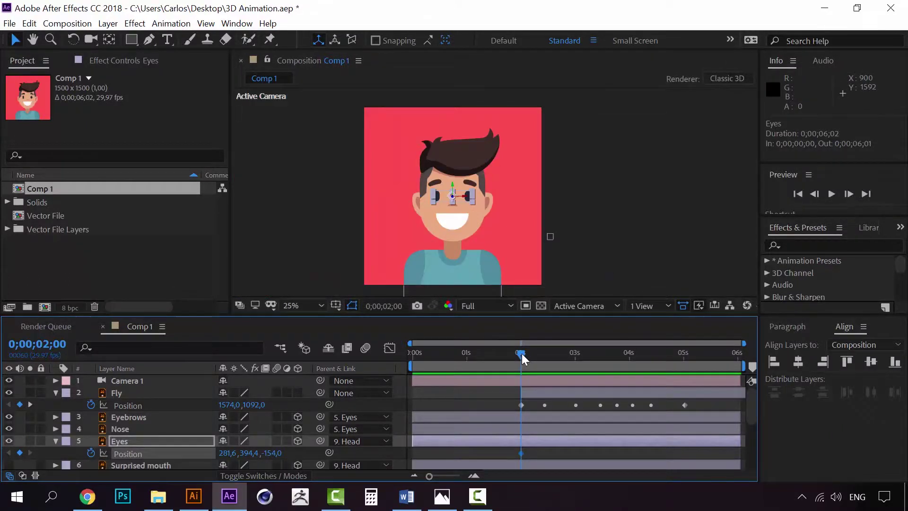
drag(521, 355, 538, 359)
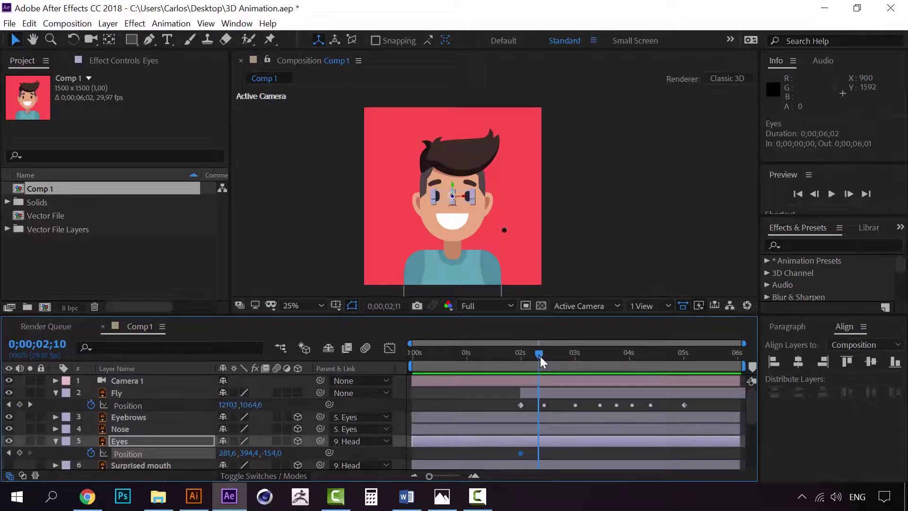
- Keyframe the eyes shifted right and down to 317,6, 432,4, -154,0 at 0;00;02;09
scroll(466, 196, up, 3)
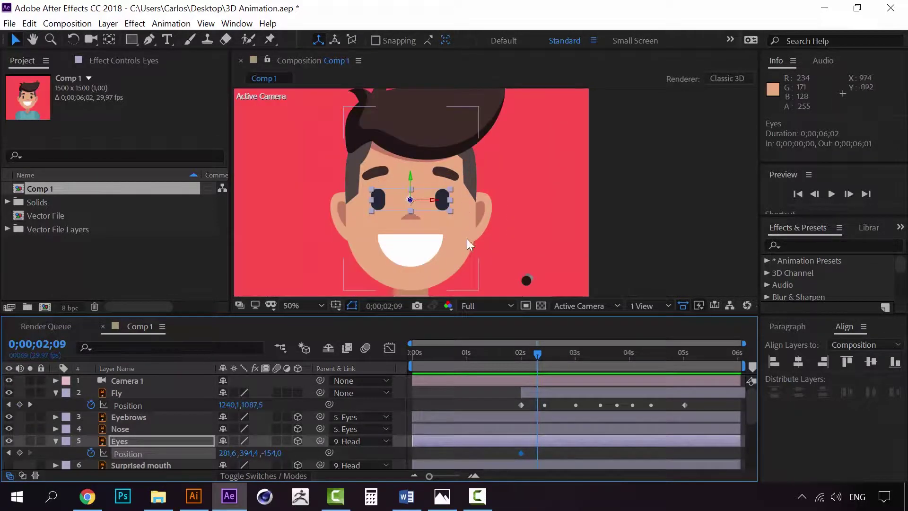
scroll(473, 239, up, 3)
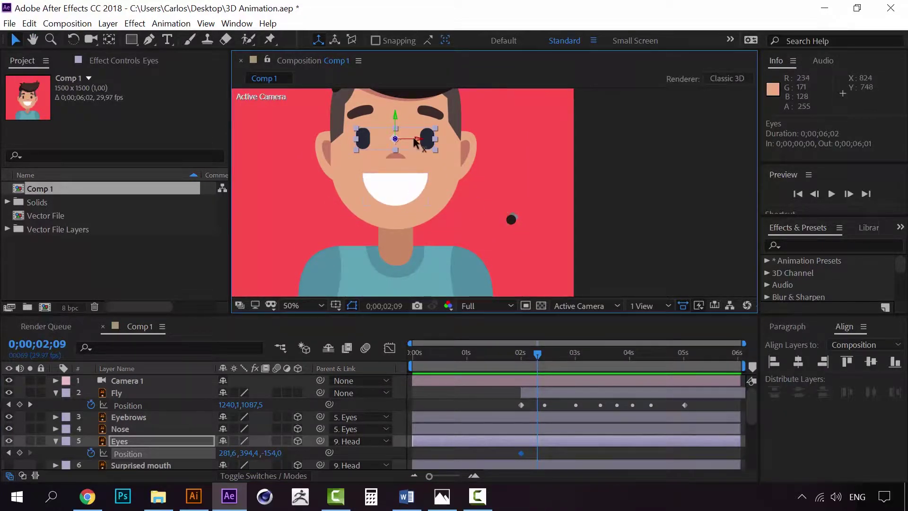
drag(419, 141, 427, 141)
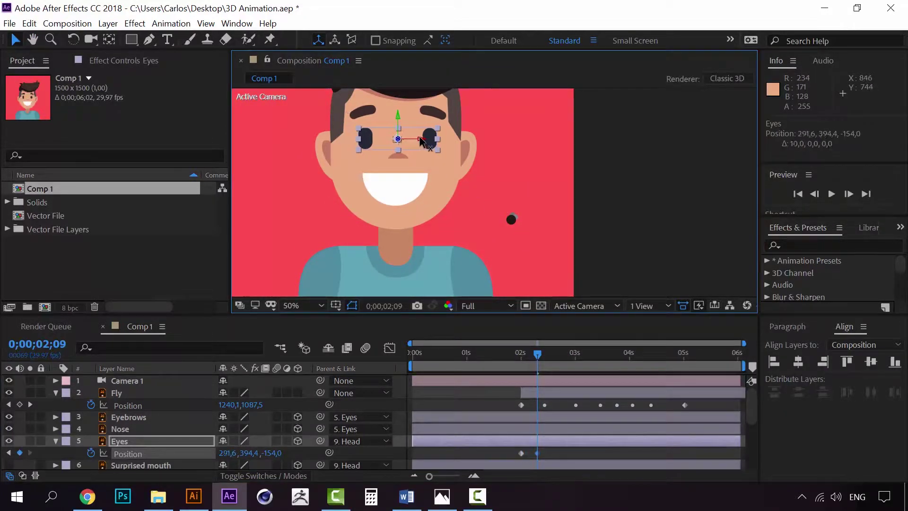
click(405, 115)
click(435, 143)
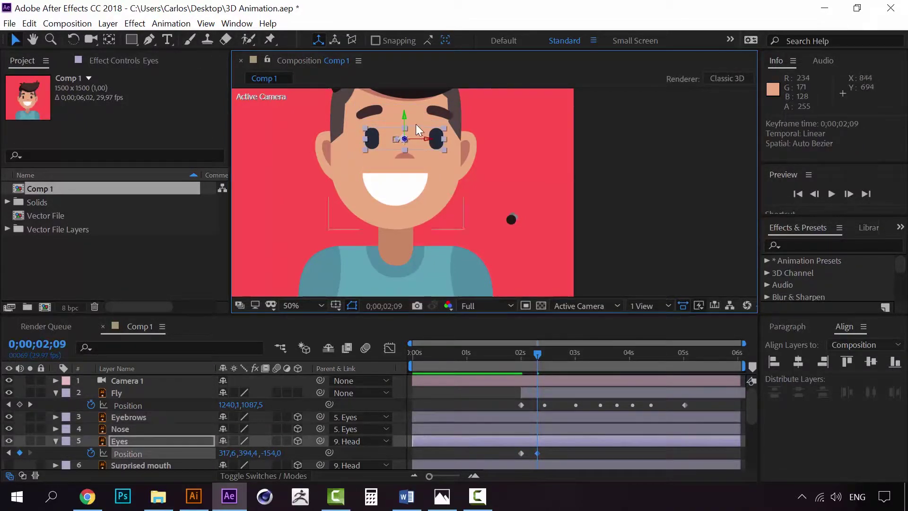
drag(405, 113, 405, 123)
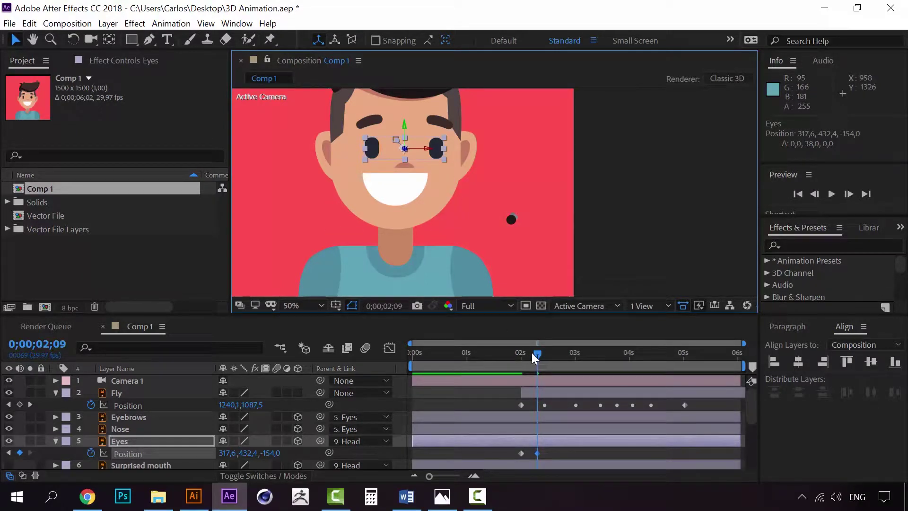
mouse_move(532, 352)
mouse_down()
mouse_move(544, 357)
mouse_move(527, 357)
mouse_up()
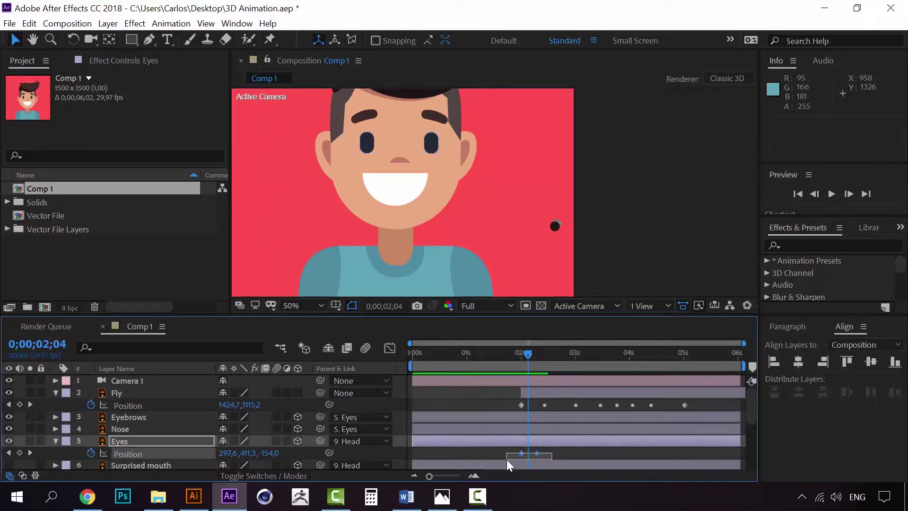
- Apply Easy Ease to the Eyes Position keyframes
click(521, 454)
right_click(522, 455)
mouse_move(562, 446)
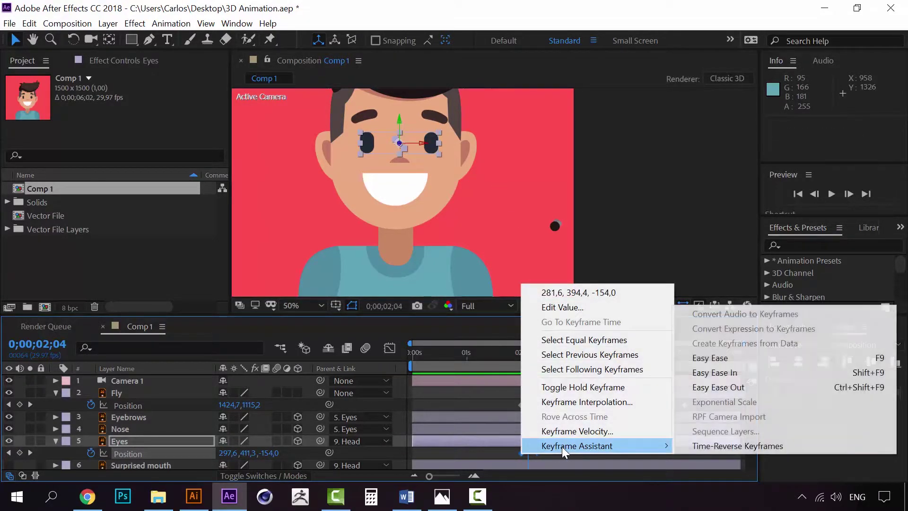
click(700, 357)
click(550, 452)
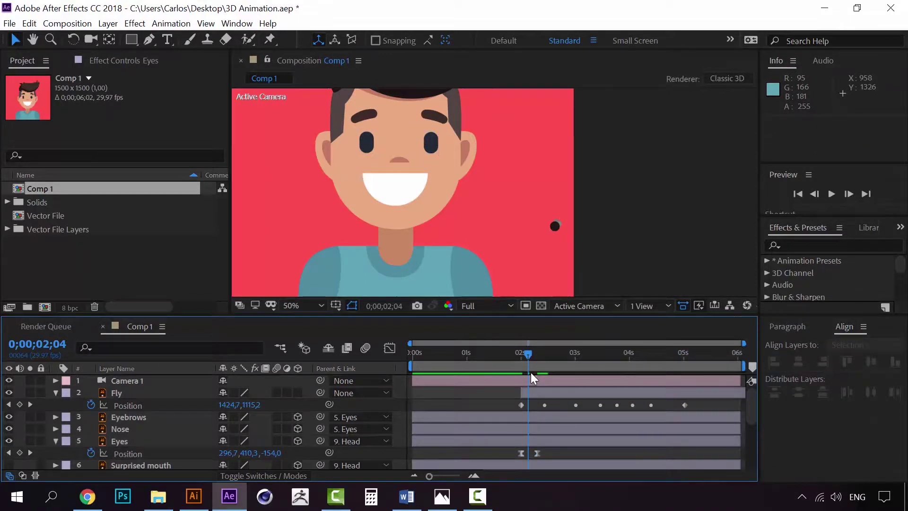
- Preview the eye movement from 0;00;01;29 and stop near 0;00;02;08
drag(527, 351, 521, 353)
key(space)
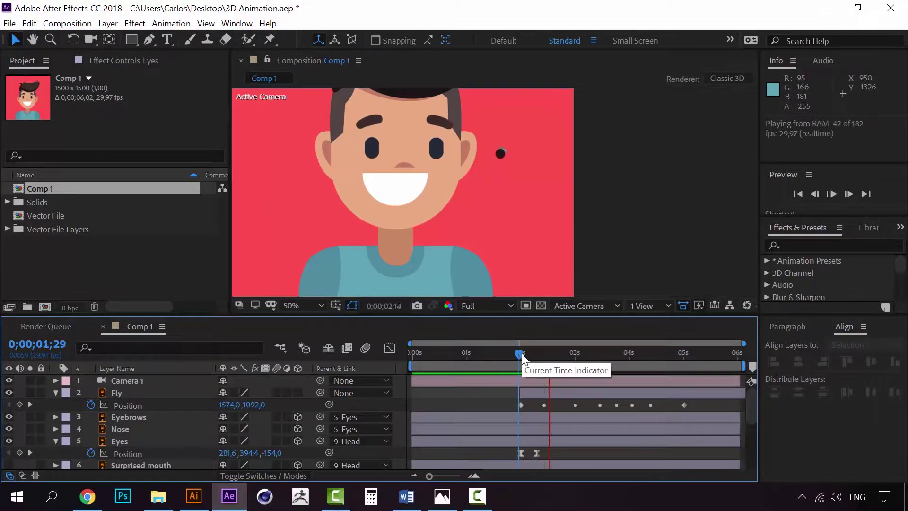
key(space)
drag(524, 354, 540, 359)
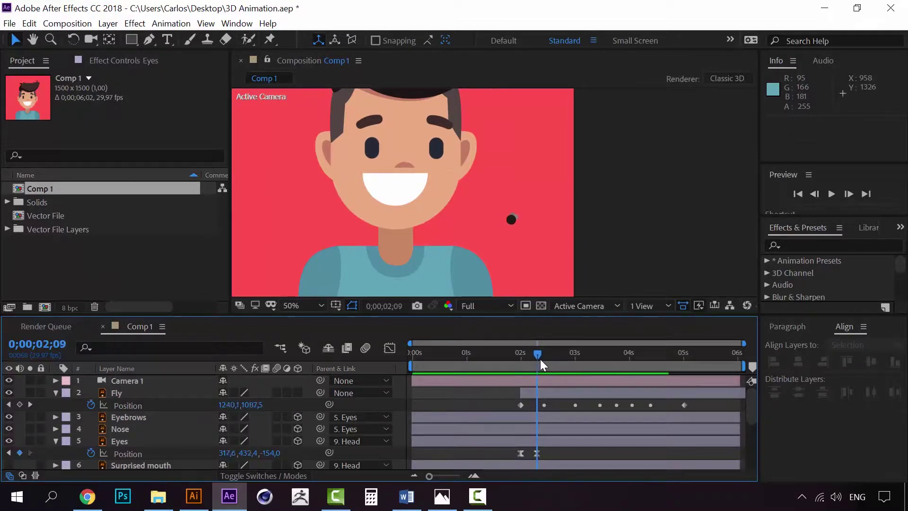
- Lift the eyes slightly at 0;00;02;09 and keyframe them up to 307,6, 372,4, -154,0 at 0;00;02;24
click(129, 441)
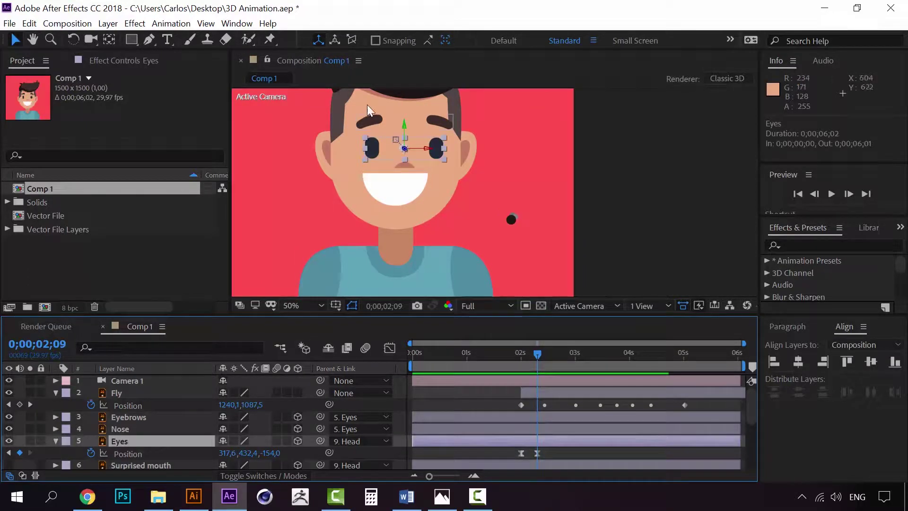
drag(404, 125, 426, 149)
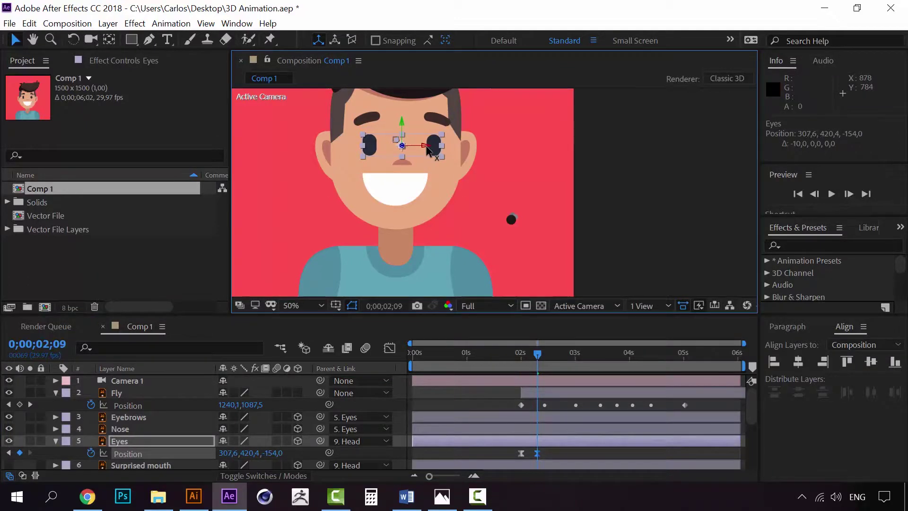
drag(516, 354, 565, 360)
scroll(487, 231, up, 3)
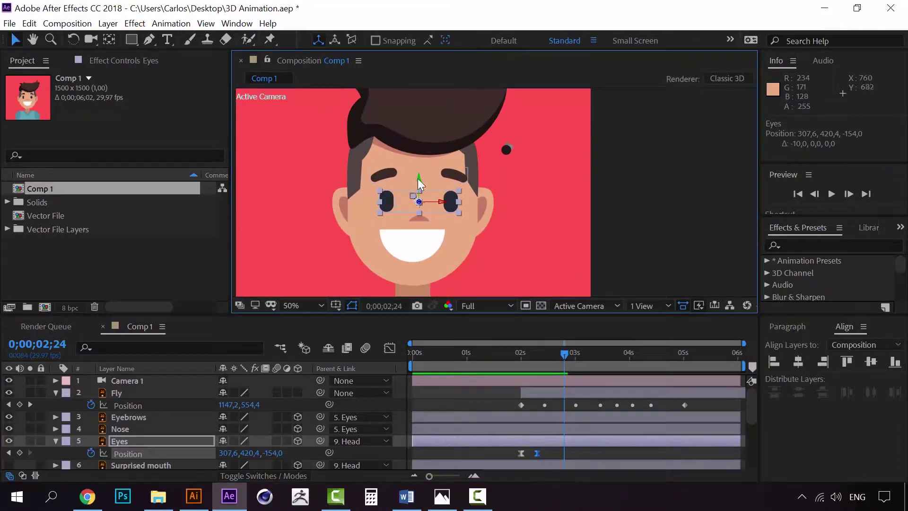
drag(418, 177, 419, 166)
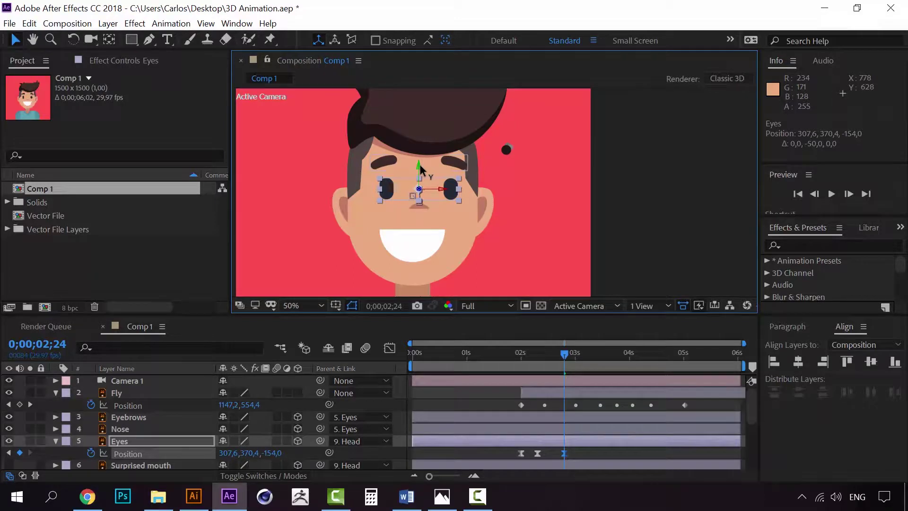
drag(422, 170, 421, 168)
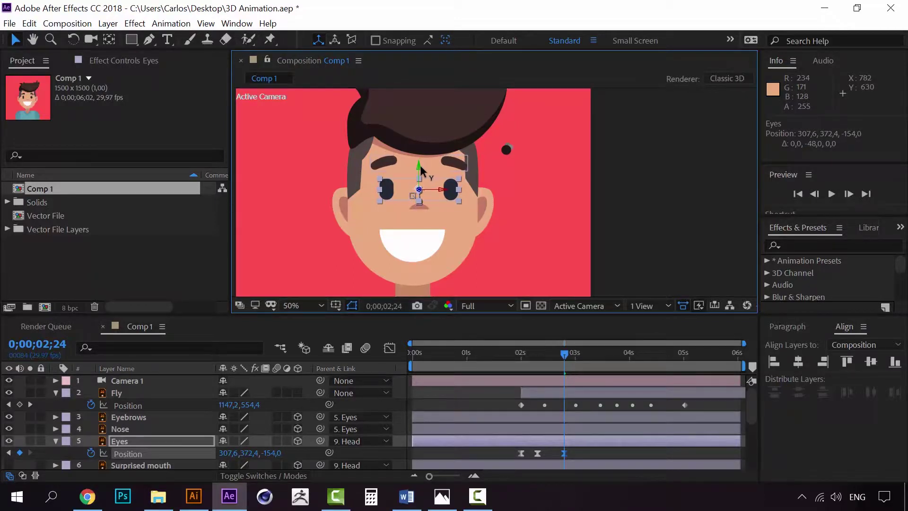
click(519, 353)
key(space)
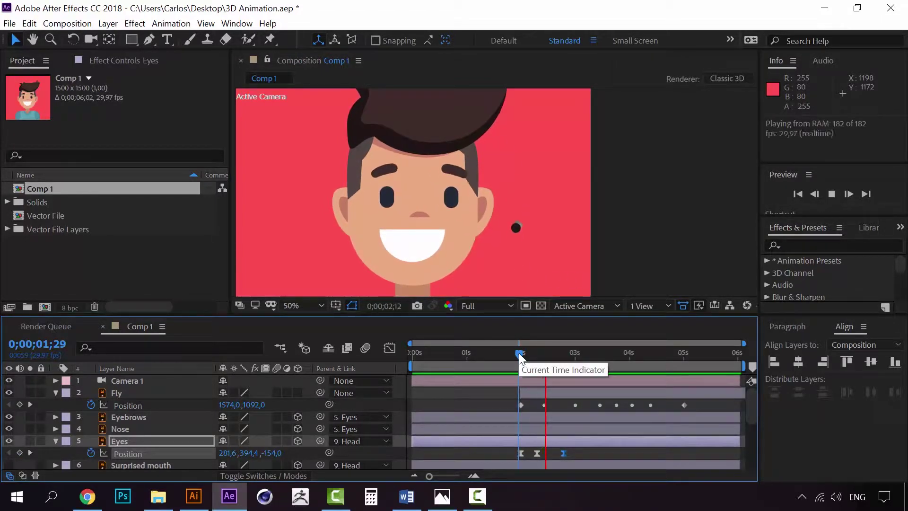
- Paste the copied starting Eyes Position keyframe at 3;06 to recentre the eyes
drag(518, 353, 583, 357)
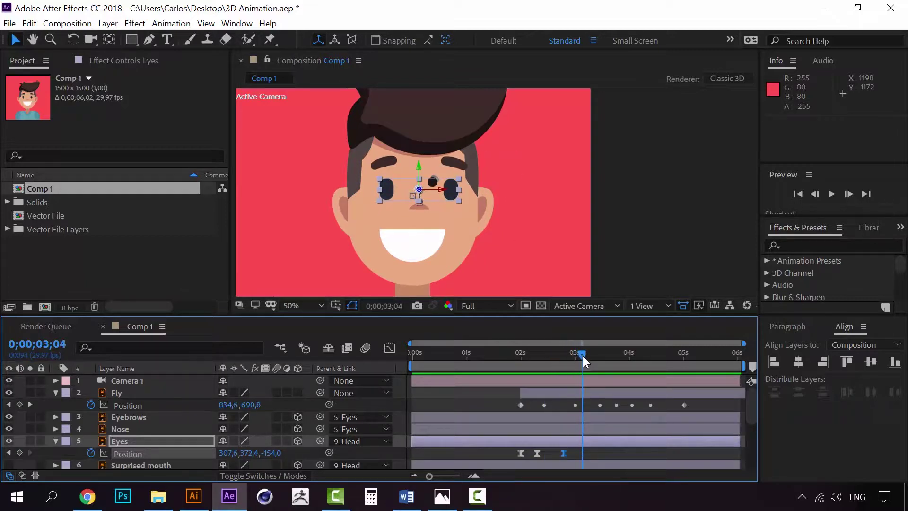
drag(583, 356, 586, 357)
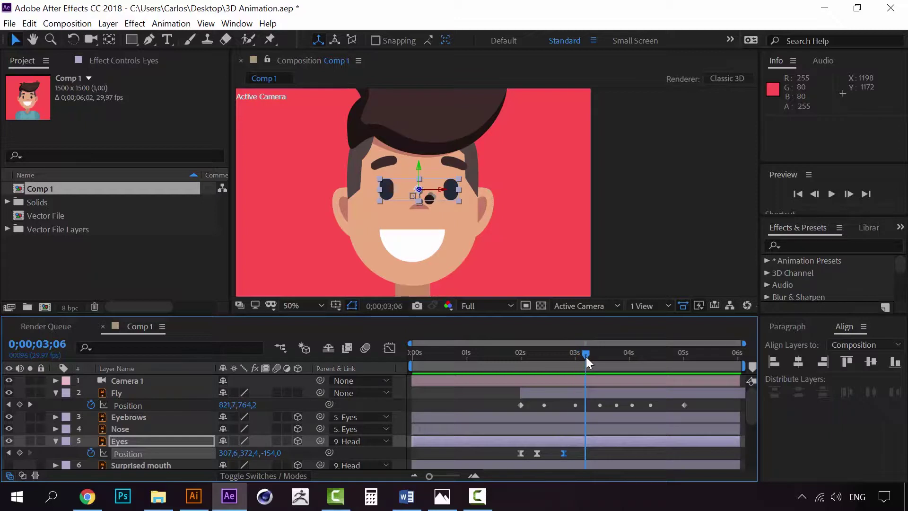
click(521, 453)
key(ctrl+c)
key(ctrl+v)
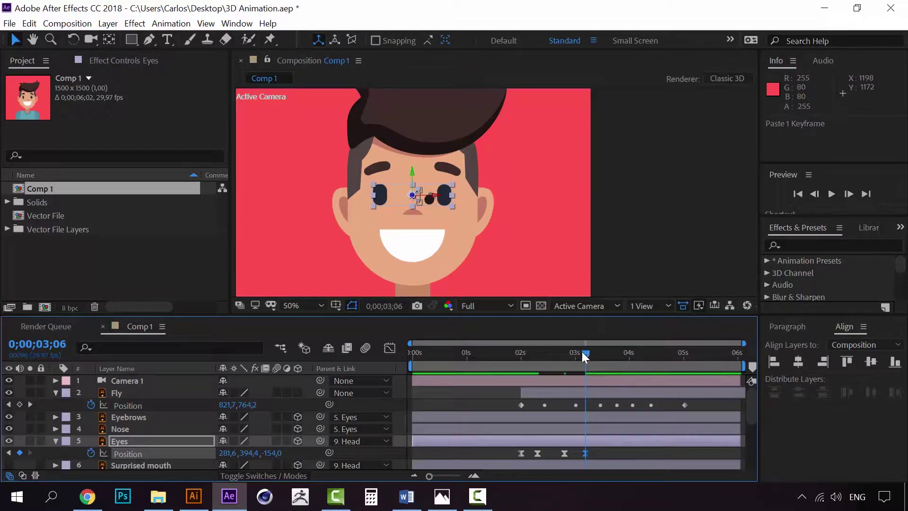
- Lower the eyes to 281,6, 416,4, -154,0 at 3;14 and preview the animation
mouse_move(582, 353)
mouse_down()
mouse_move(552, 355)
mouse_move(601, 347)
mouse_up()
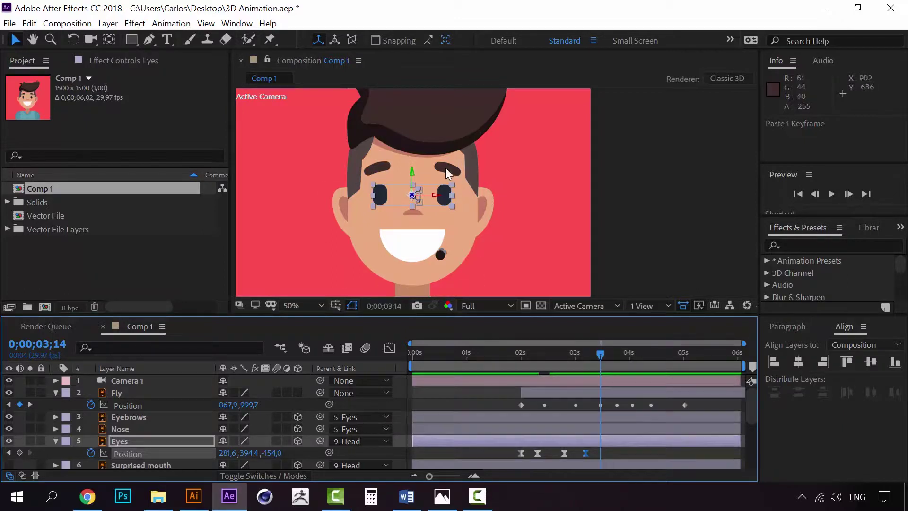
drag(412, 175, 411, 180)
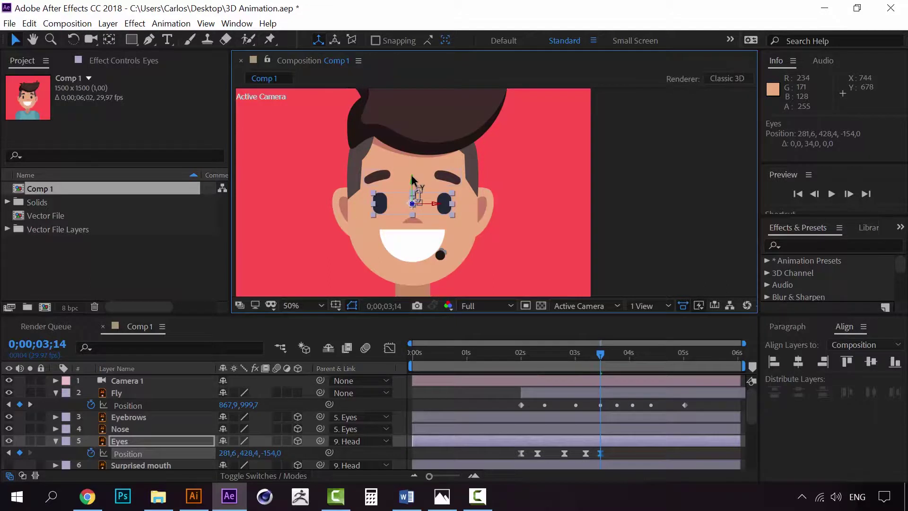
drag(412, 180, 412, 177)
drag(599, 351, 519, 344)
key(space)
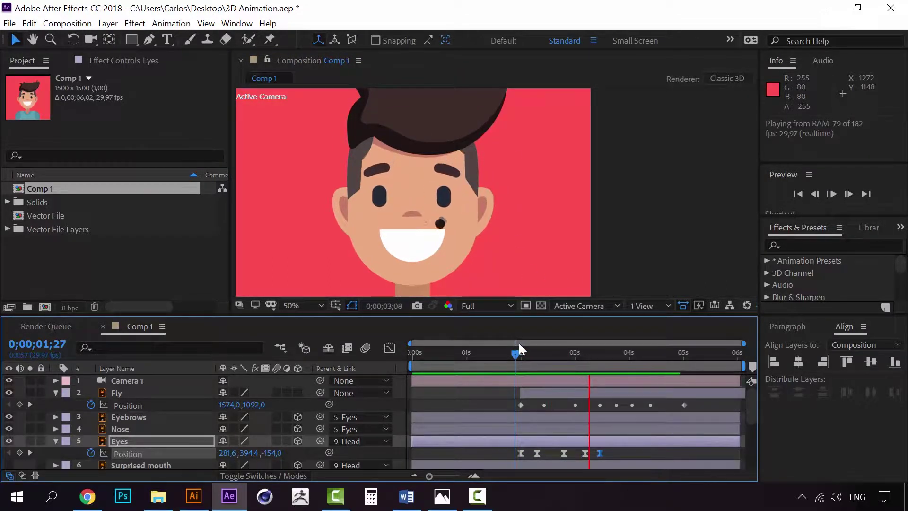
- Delete the extra Eyes Position keyframe just after 3 seconds
key(space)
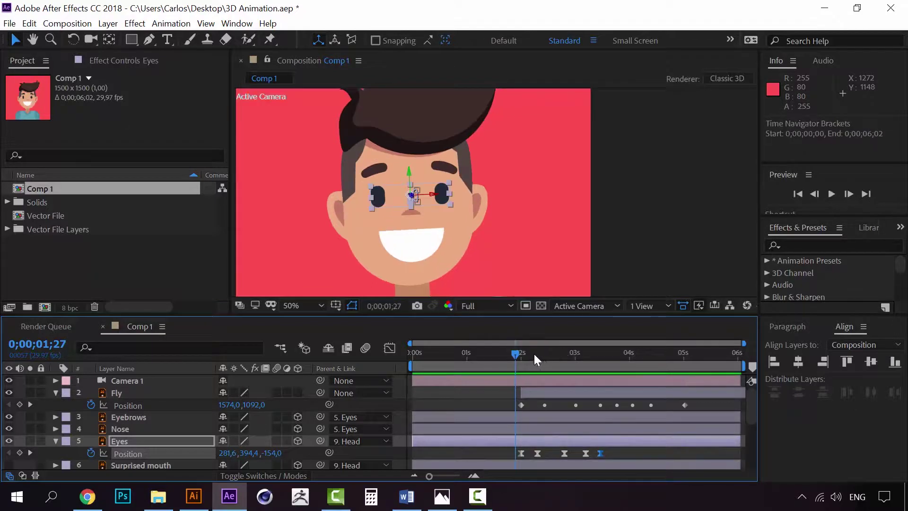
drag(521, 353, 606, 350)
key(ctrl+z)
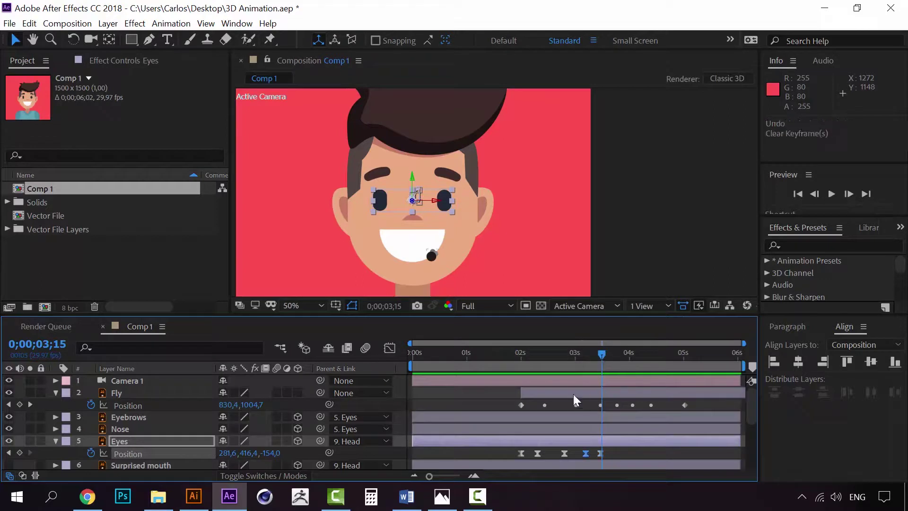
click(587, 452)
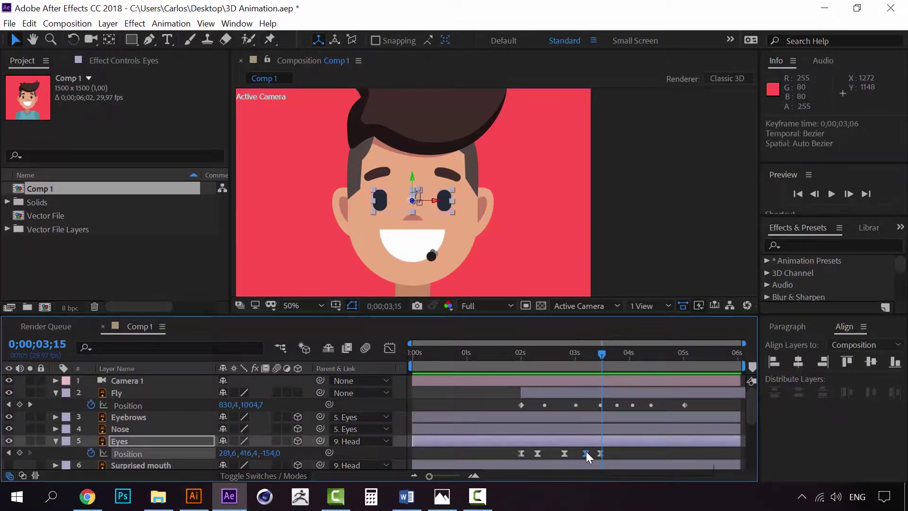
key(Delete)
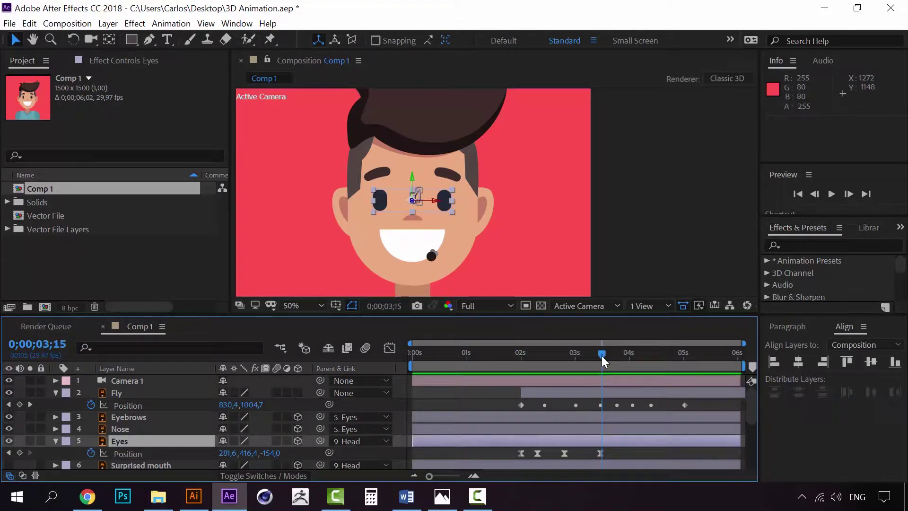
- Keyframe the eyes raised toward the fly and slide that keyframe to 4;05
drag(601, 355, 625, 353)
drag(629, 354, 631, 353)
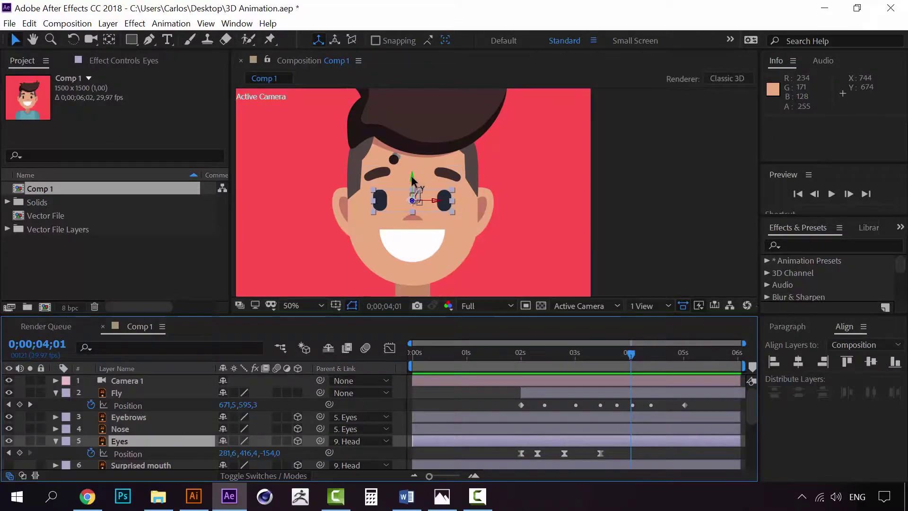
drag(412, 179, 415, 161)
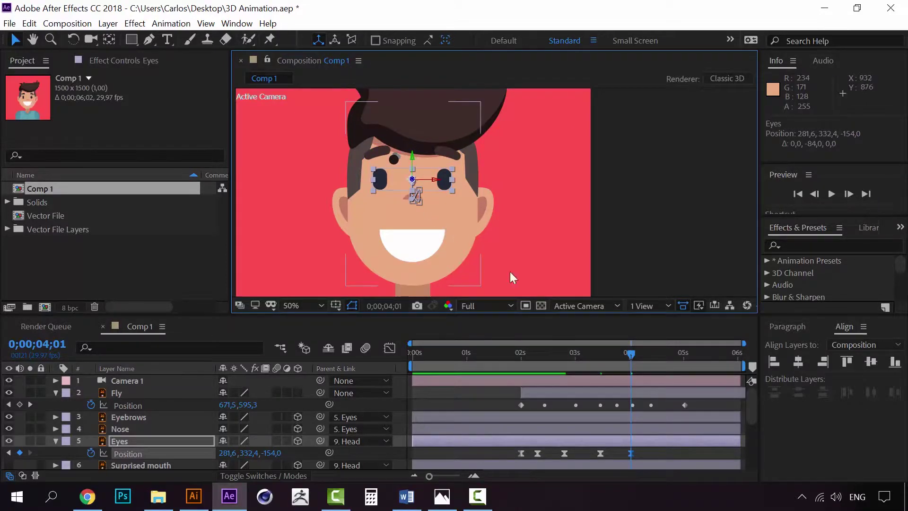
drag(631, 352, 642, 353)
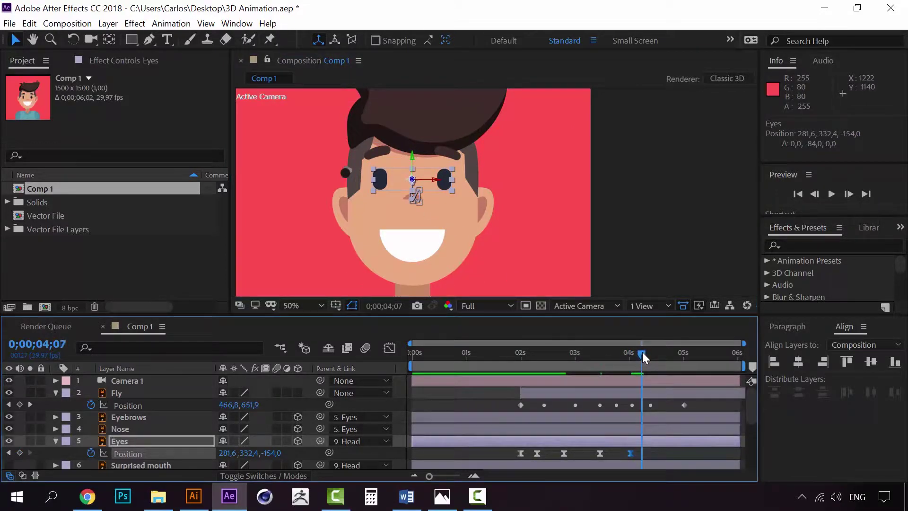
drag(631, 453, 637, 453)
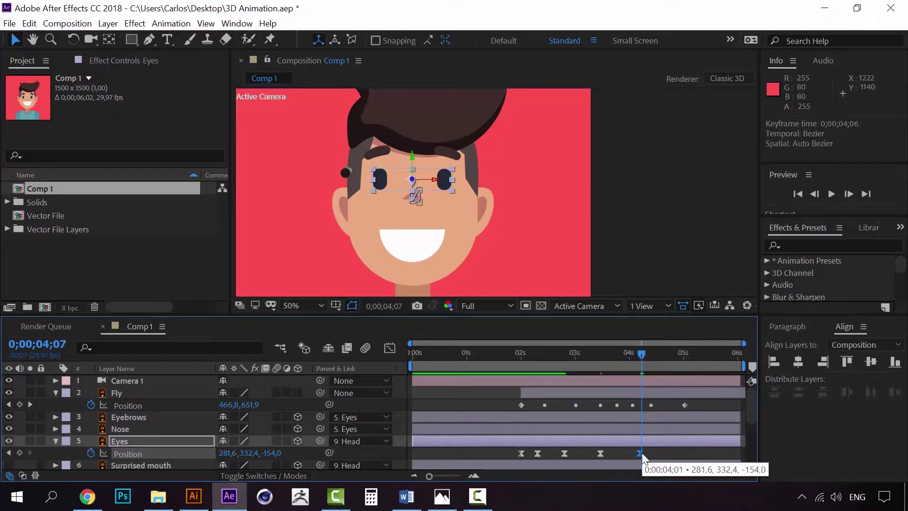
click(636, 353)
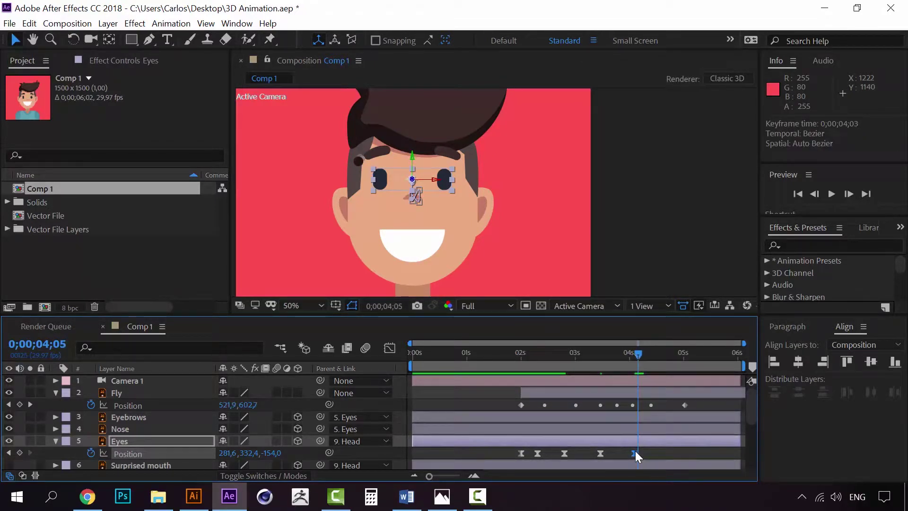
click(635, 354)
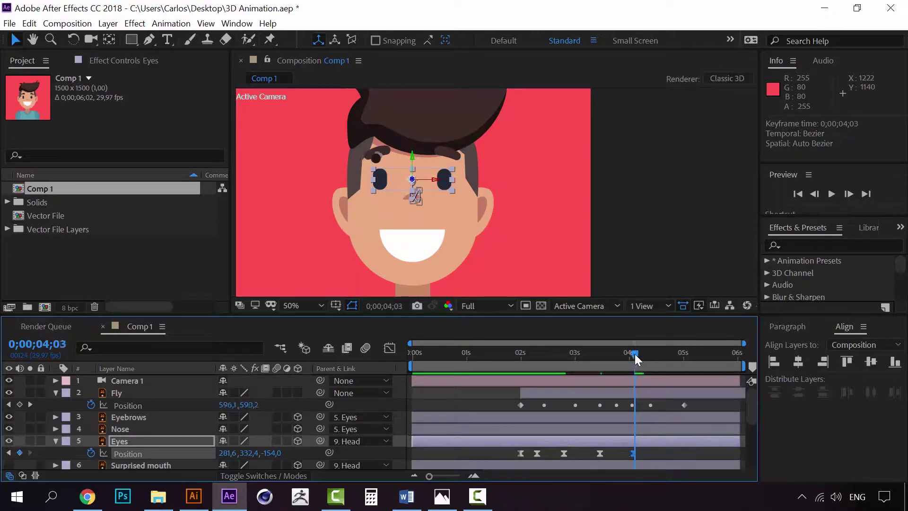
click(637, 353)
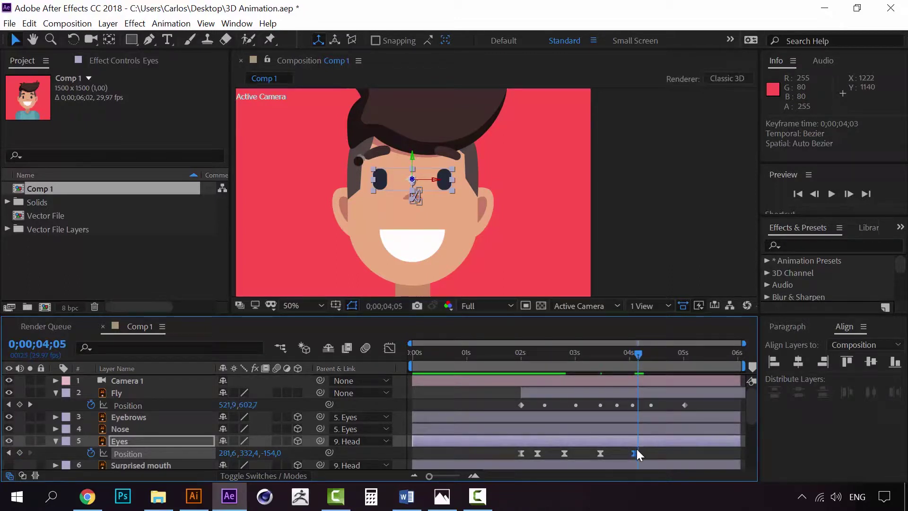
drag(635, 453, 638, 453)
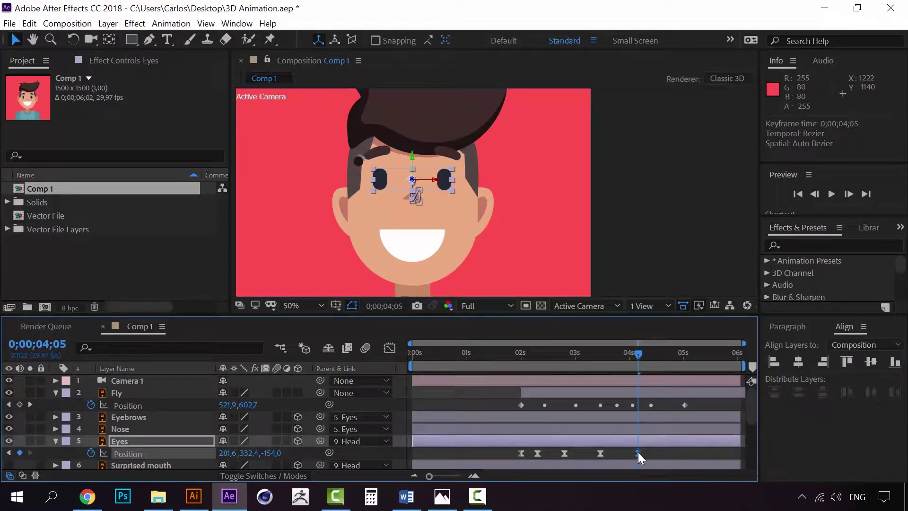
- Fine-tune eye X positions: left at 4;05, right at 2;24, slightly right again at 4;05
click(439, 186)
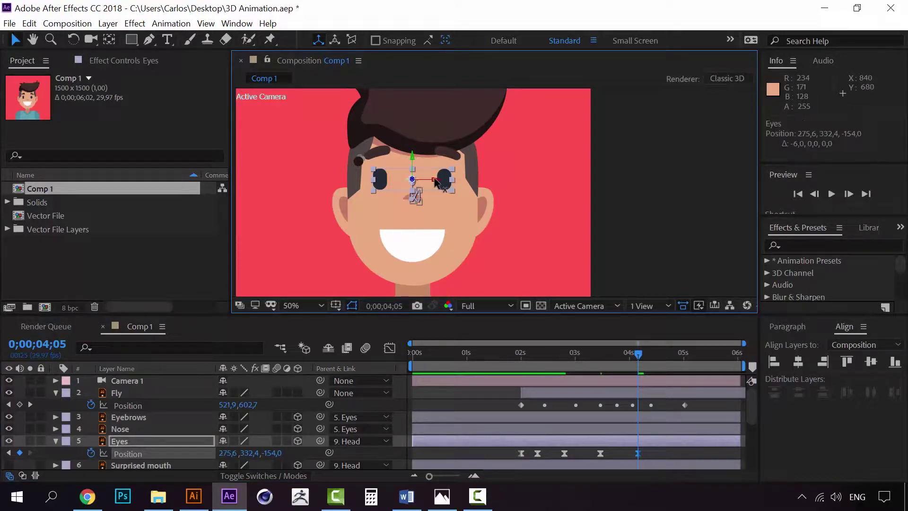
drag(439, 184, 434, 185)
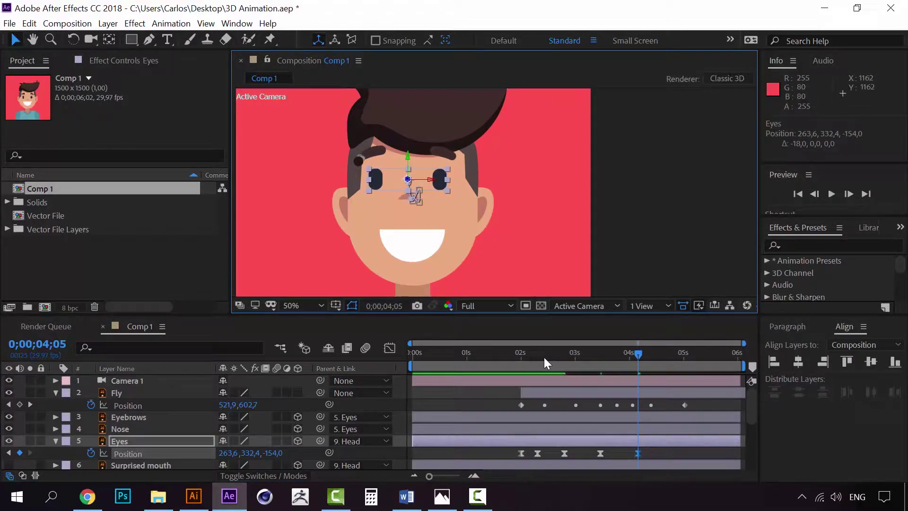
mouse_move(544, 358)
mouse_down()
mouse_move(642, 356)
mouse_move(564, 355)
mouse_up()
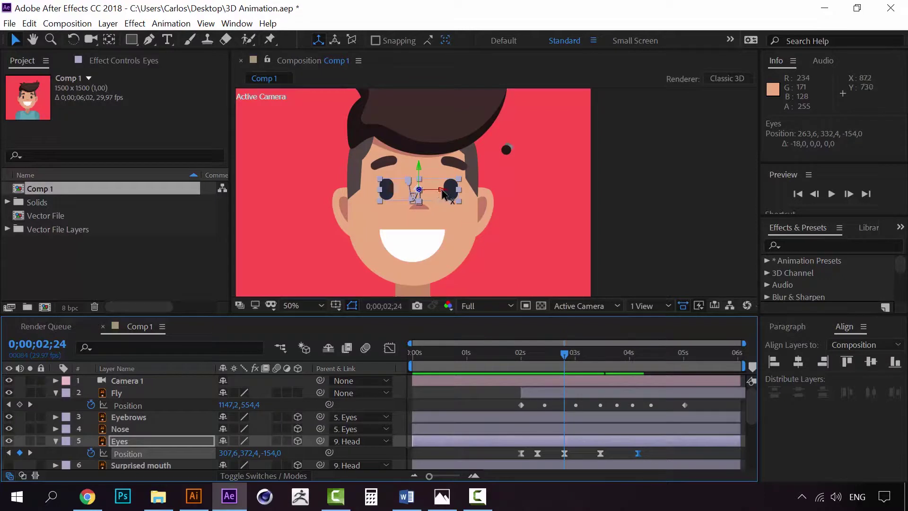
drag(443, 194, 444, 194)
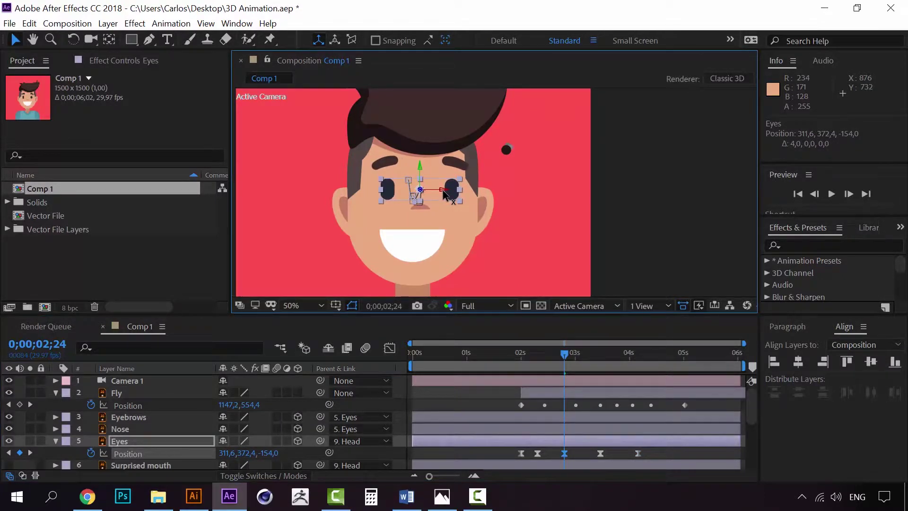
drag(565, 353, 638, 352)
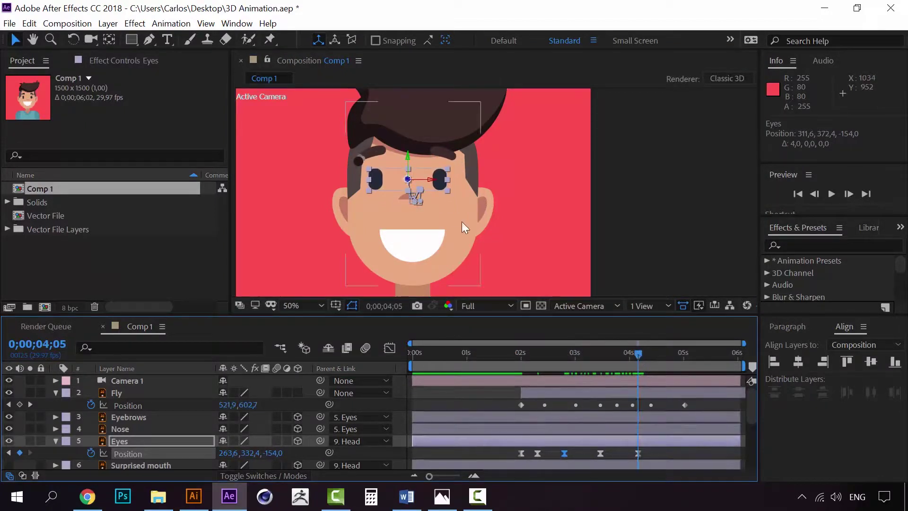
drag(430, 181, 433, 181)
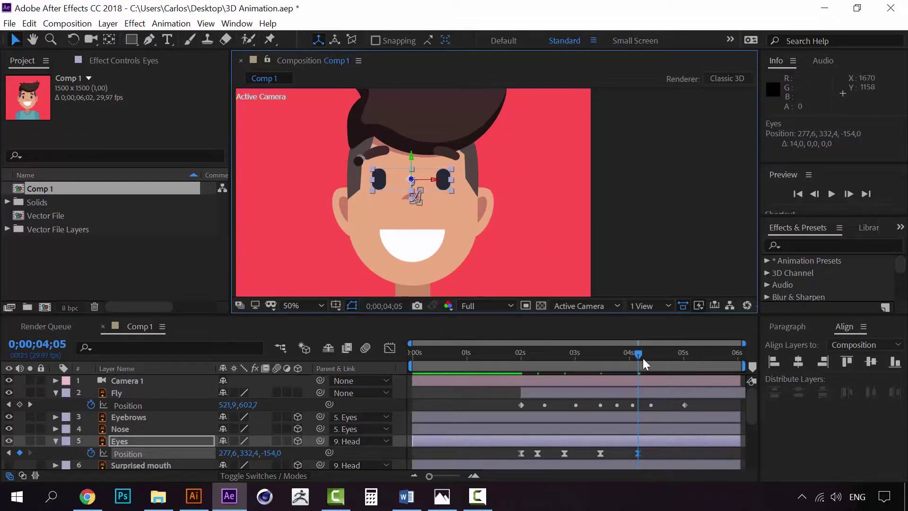
drag(637, 355, 662, 356)
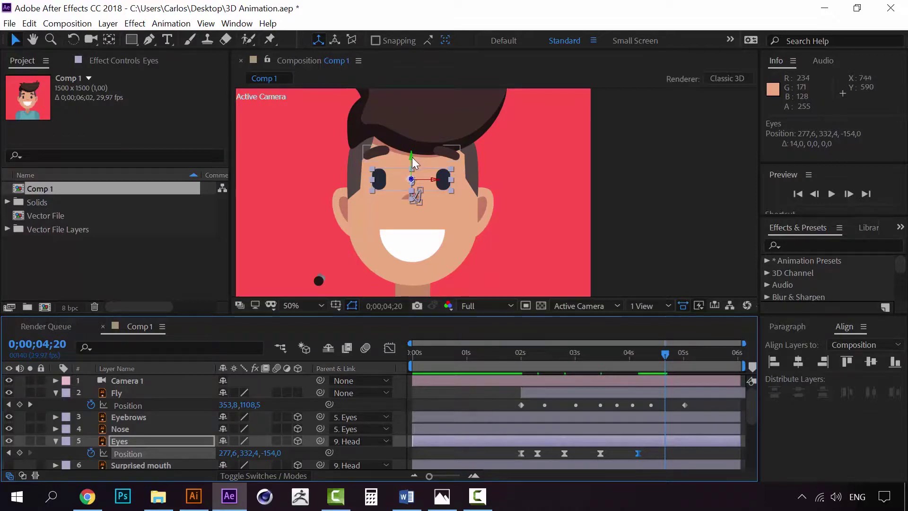
- Lower the eyes slightly at 4;20 and zoom out to the whole composition
drag(412, 161, 412, 179)
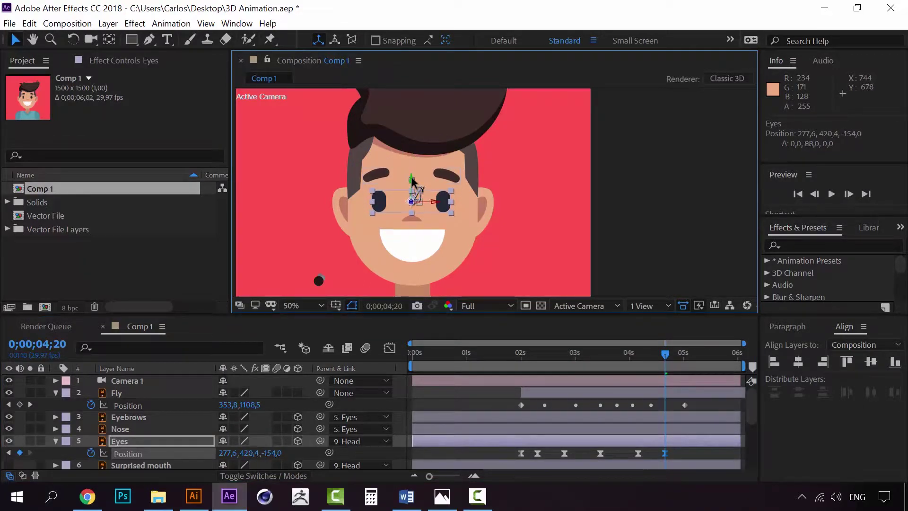
key(comma)
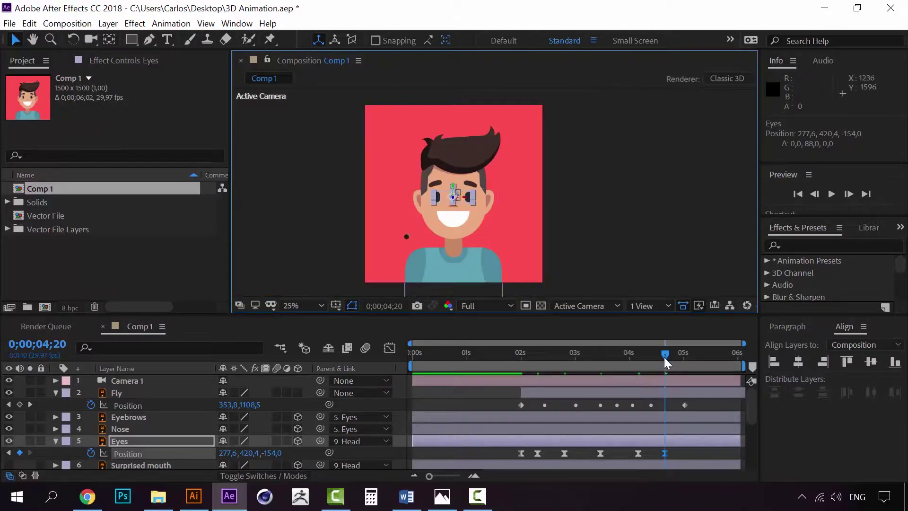
drag(664, 356, 690, 354)
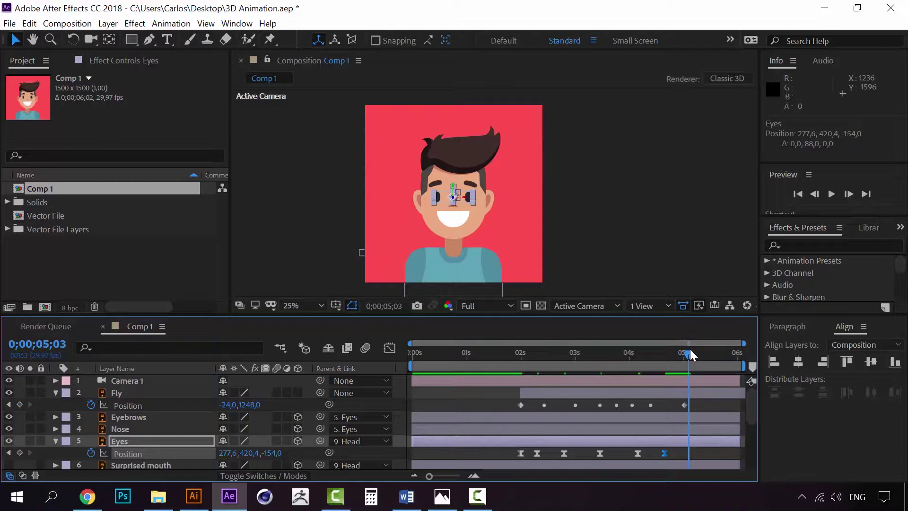
- Paste the first Eyes Position keyframe (281,6, 394,4, -154,0) at 05;03 and preview from 02;00
click(522, 453)
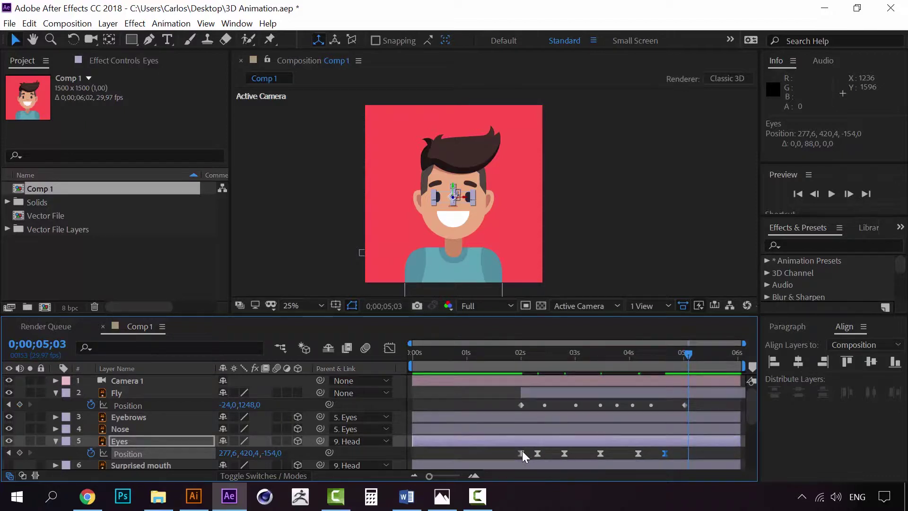
key(ctrl+c)
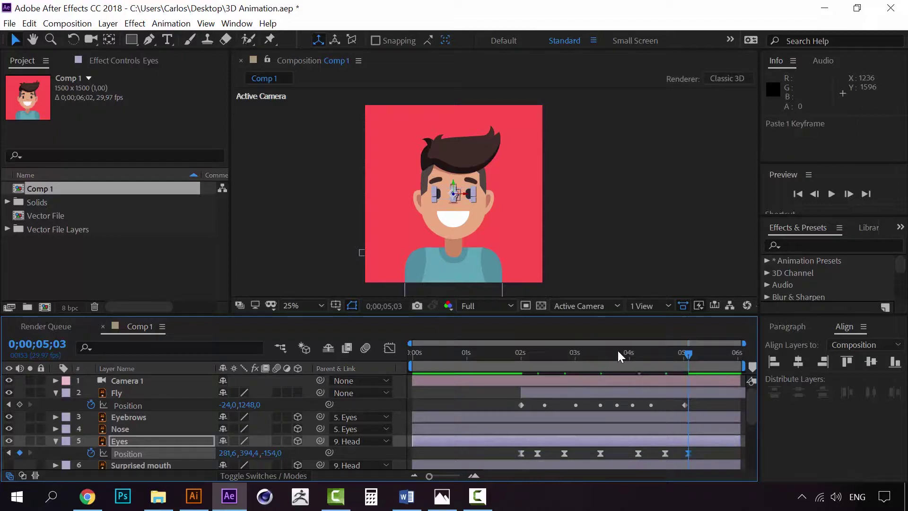
key(ctrl+v)
click(558, 351)
drag(551, 351, 521, 354)
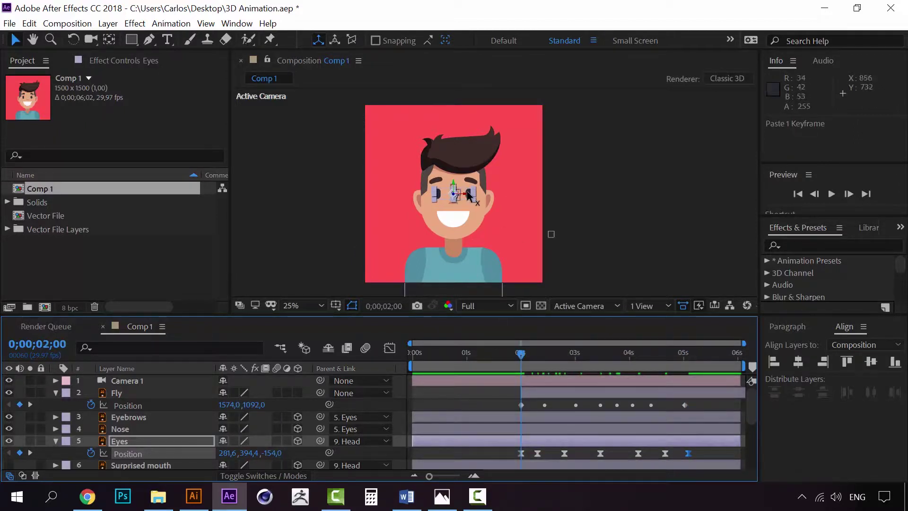
scroll(482, 220, up, 2)
scroll(482, 266, down, 2)
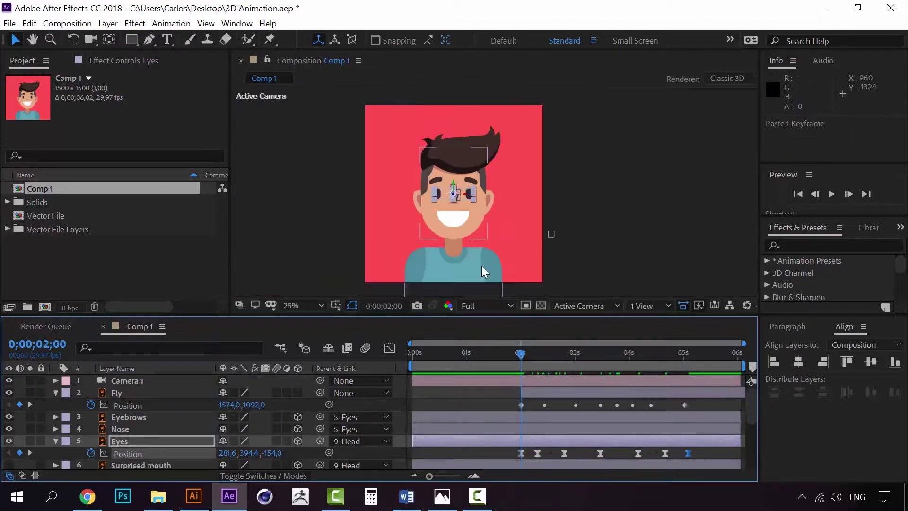
key(h)
key(space)
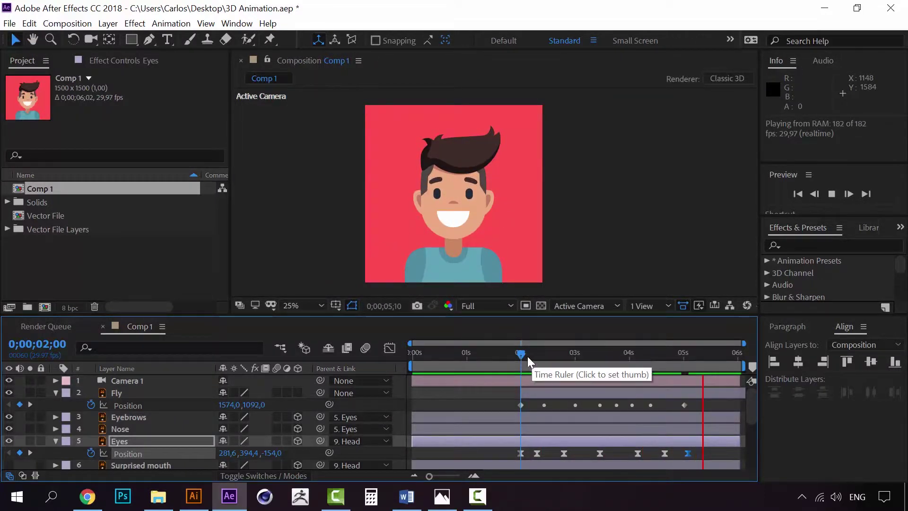
key(space)
key(space)
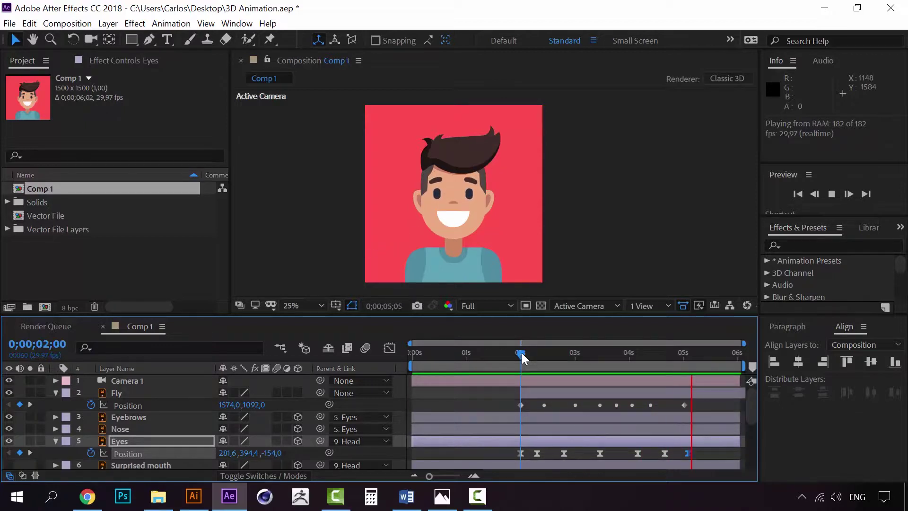
key(space)
key(space)
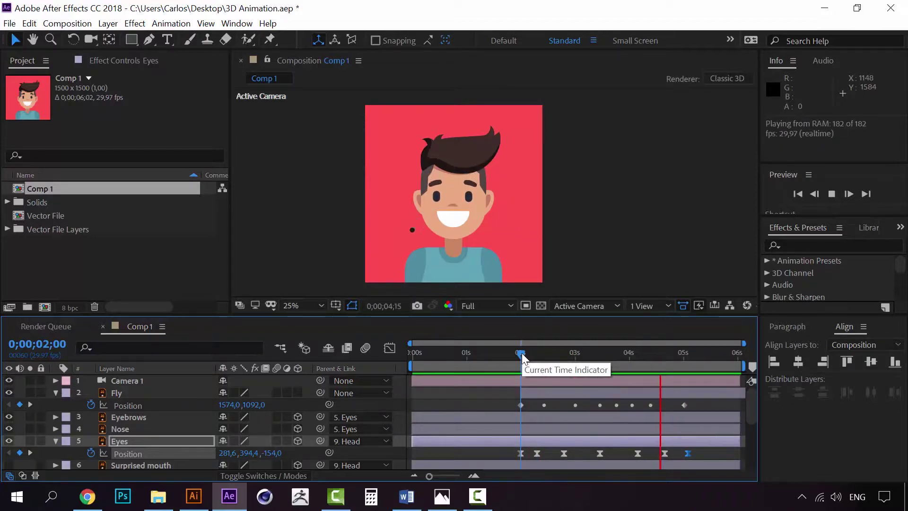
drag(521, 353, 614, 360)
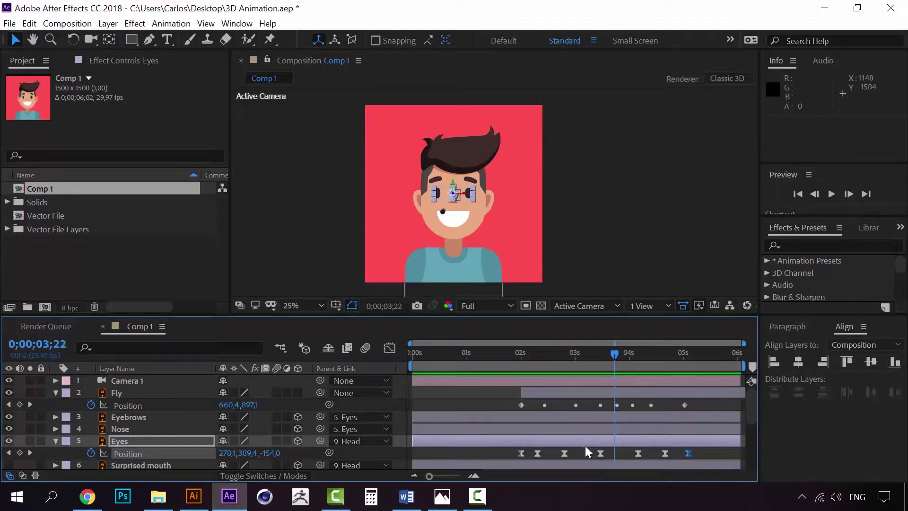
- Paste the copied Eyes keyframe at 03;22 and preview from 03;03
key(ctrl+v)
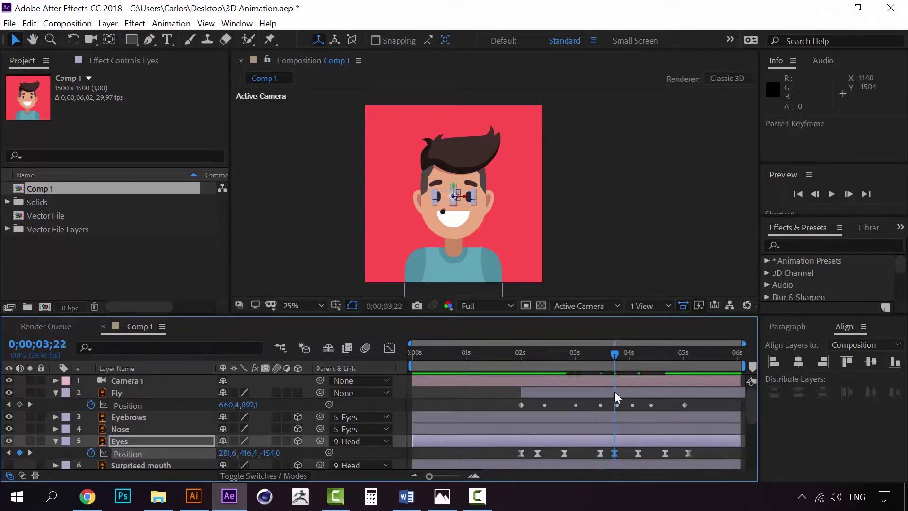
mouse_move(615, 357)
mouse_down()
mouse_move(580, 353)
mouse_move(641, 359)
mouse_move(567, 365)
mouse_move(642, 372)
mouse_up()
key(space)
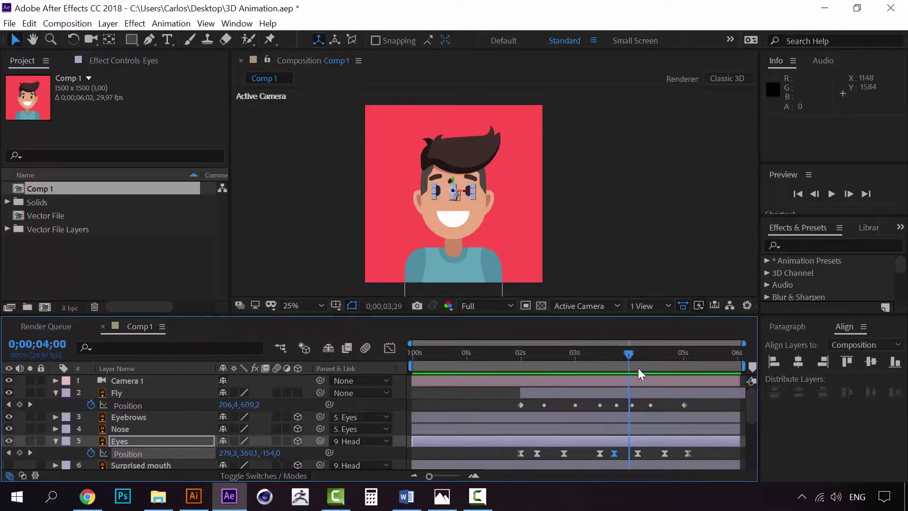
- Lower the 04;05 Eyes keyframe to 277,6, 368,4, -154,0 and preview from 02;21
click(638, 454)
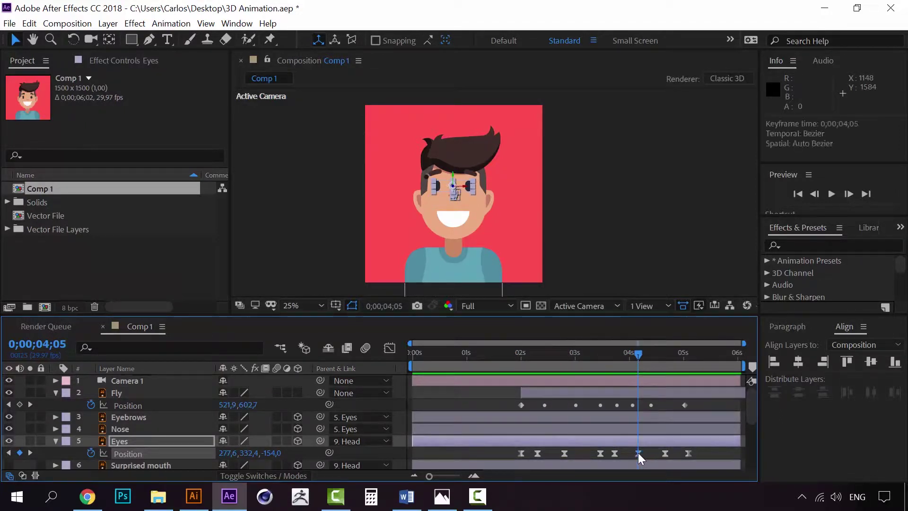
key(Down)
key(Down)
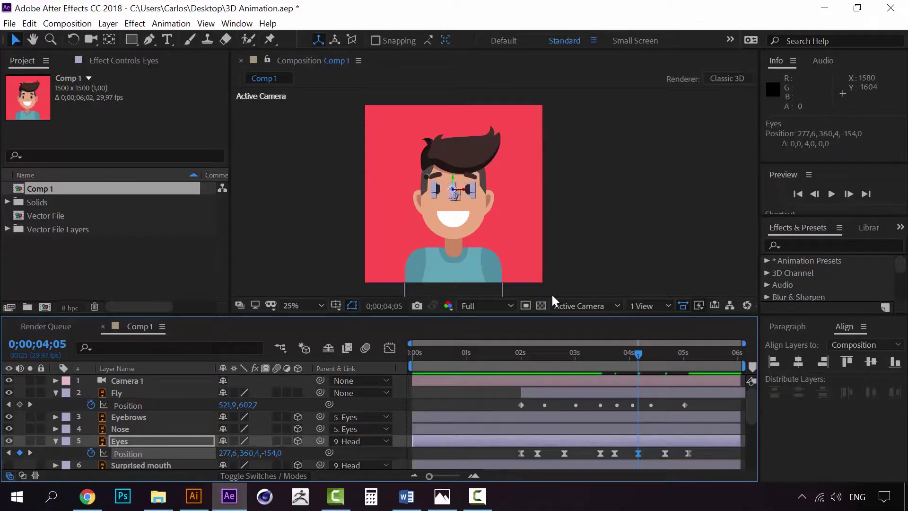
key(Down)
drag(631, 353, 558, 359)
key(space)
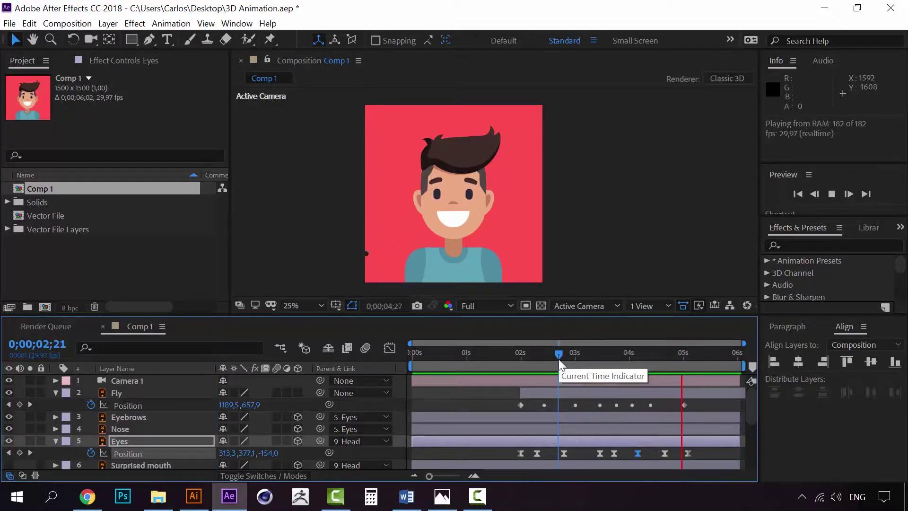
drag(558, 359, 518, 359)
key(space)
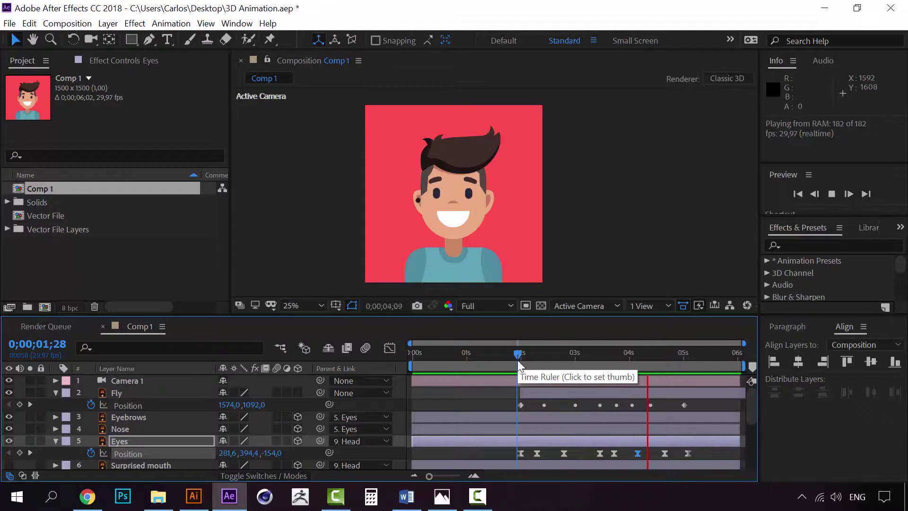
key(space)
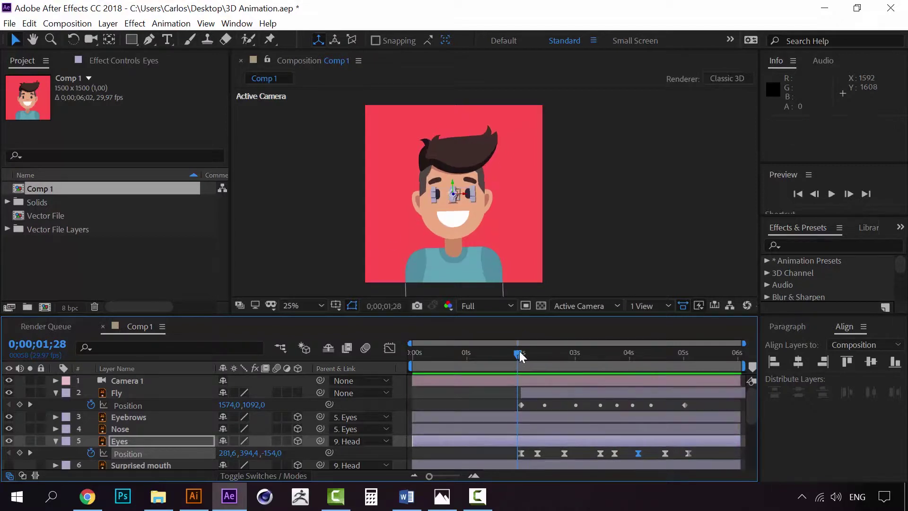
key(space)
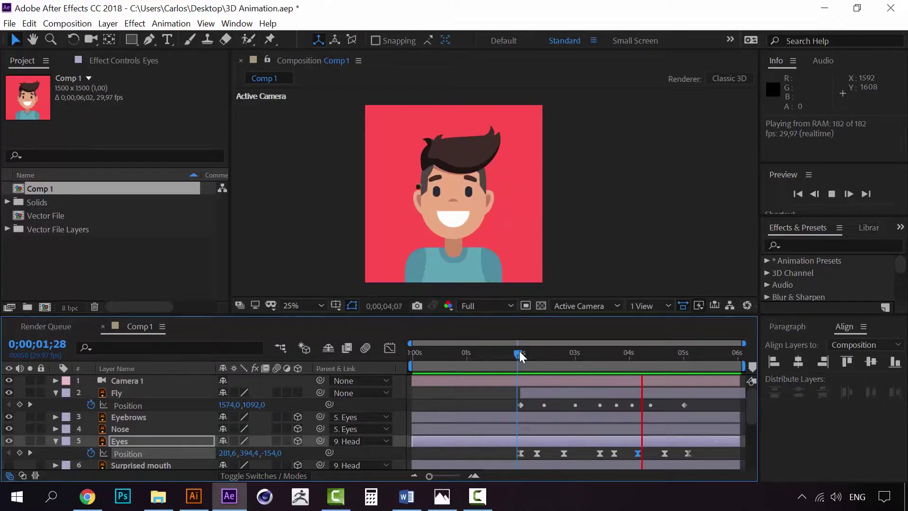
key(space)
mouse_move(521, 351)
mouse_down()
mouse_move(560, 351)
mouse_move(521, 353)
mouse_up()
click(566, 347)
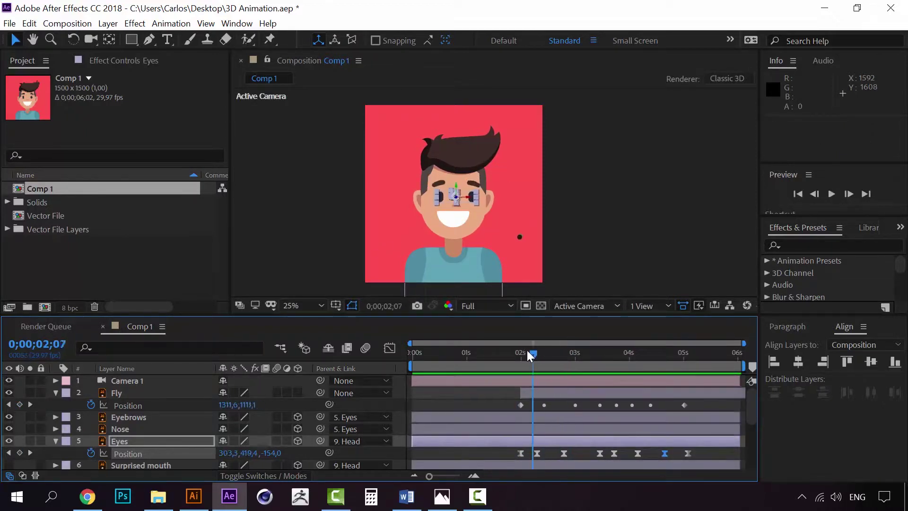
key(space)
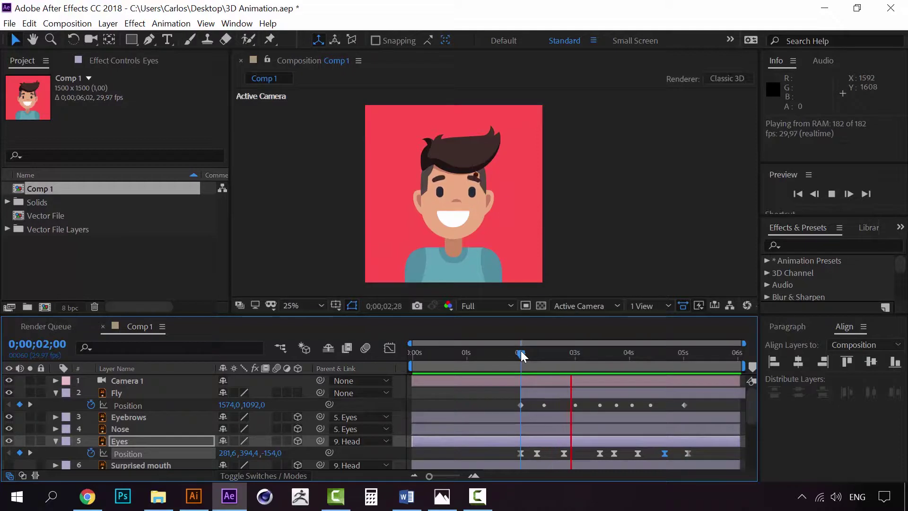
key(space)
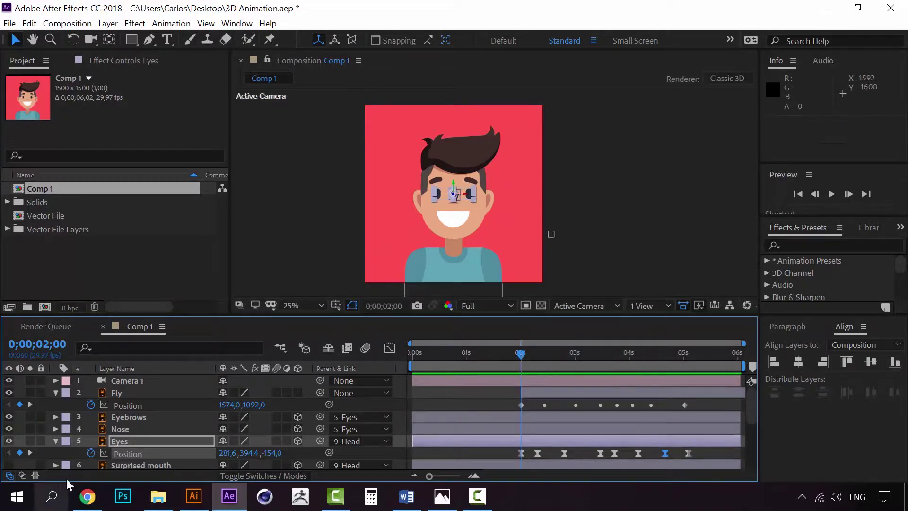
- Parent the Mouth layer to the Eyes layer so the mouth follows the eyes
scroll(123, 447, down, 2)
scroll(142, 441, down, 3)
scroll(140, 435, up, 3)
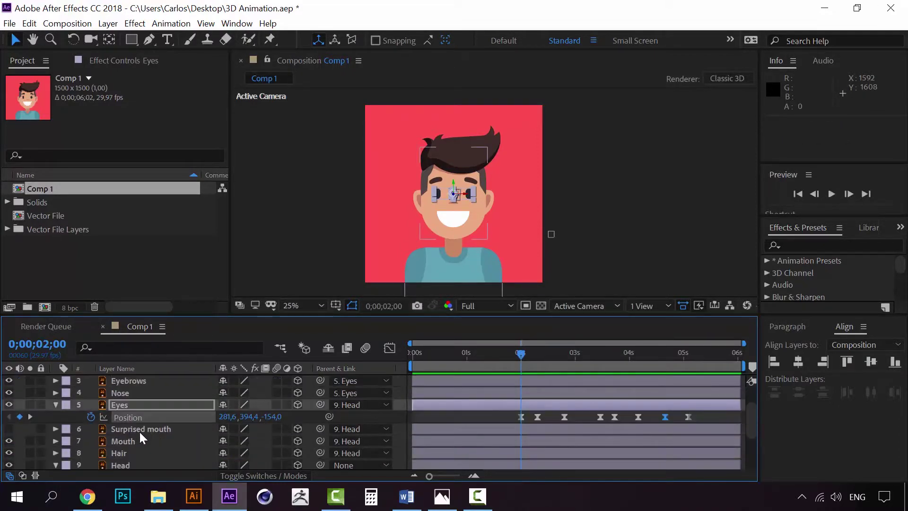
click(137, 441)
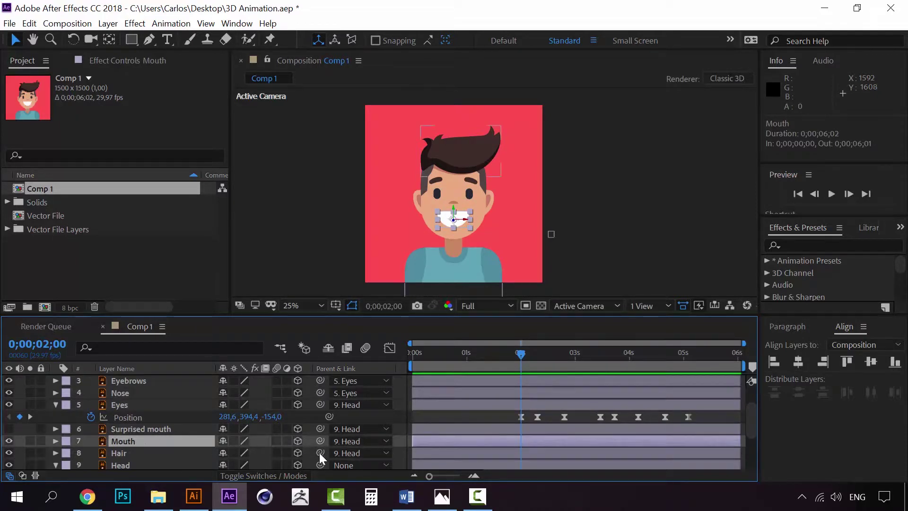
click(365, 446)
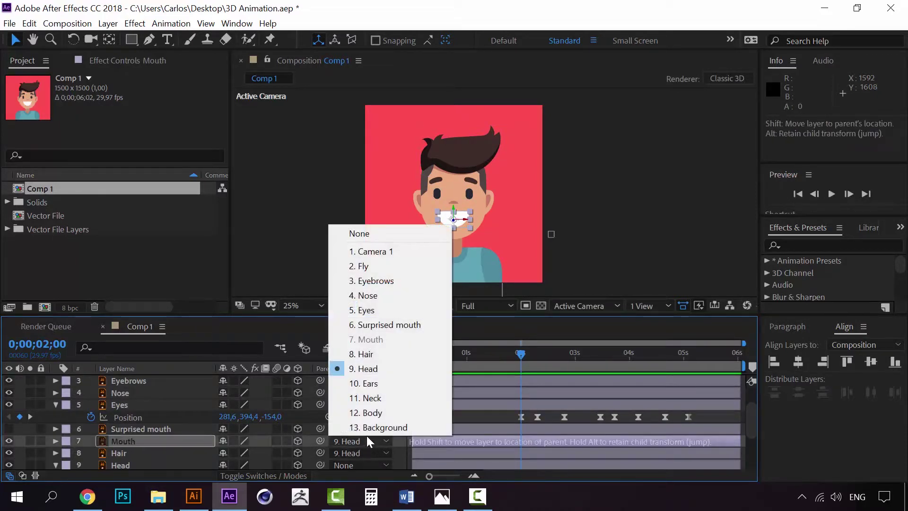
click(373, 307)
- Preview the eyes animation twice and stop playback at 0;00;02;00
key(space)
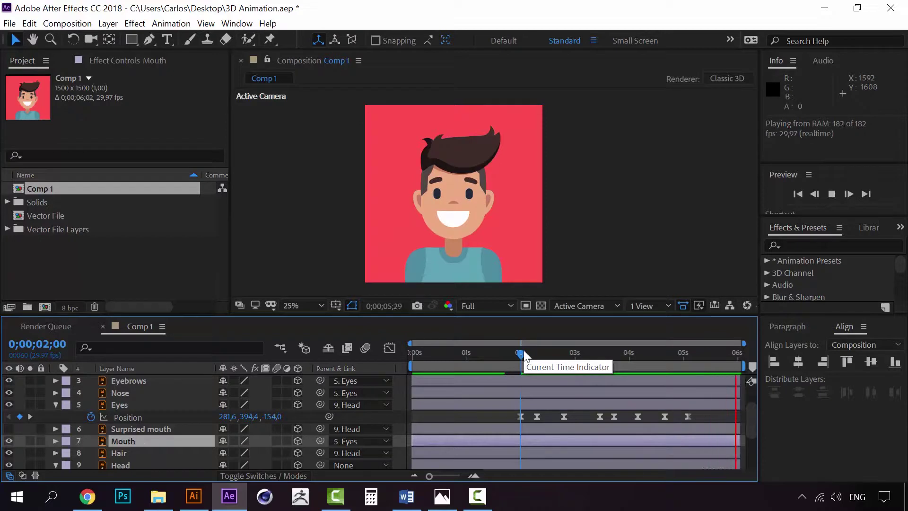
key(space)
key(space)
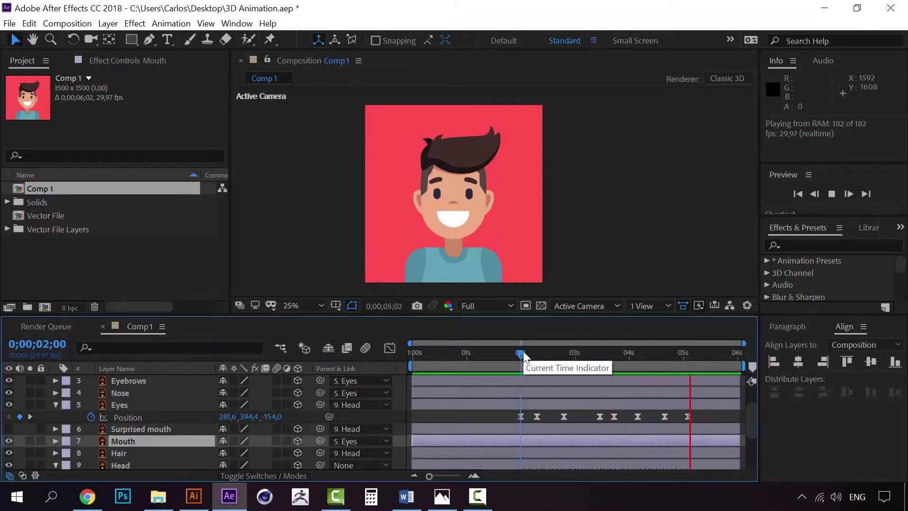
key(space)
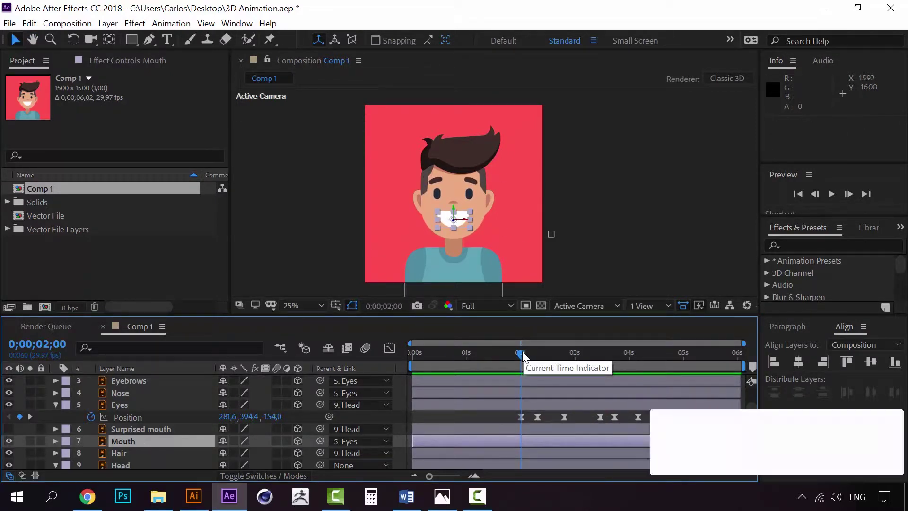
key(space)
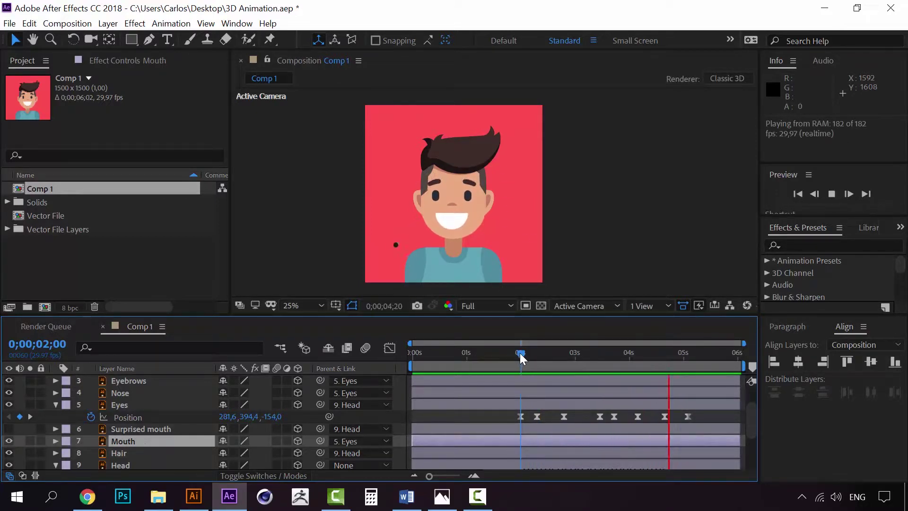
key(space)
key(space)
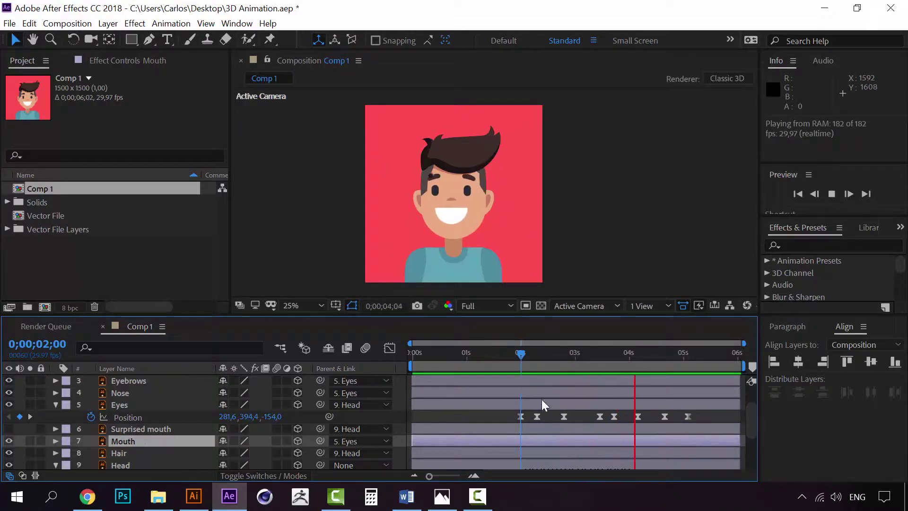
click(521, 354)
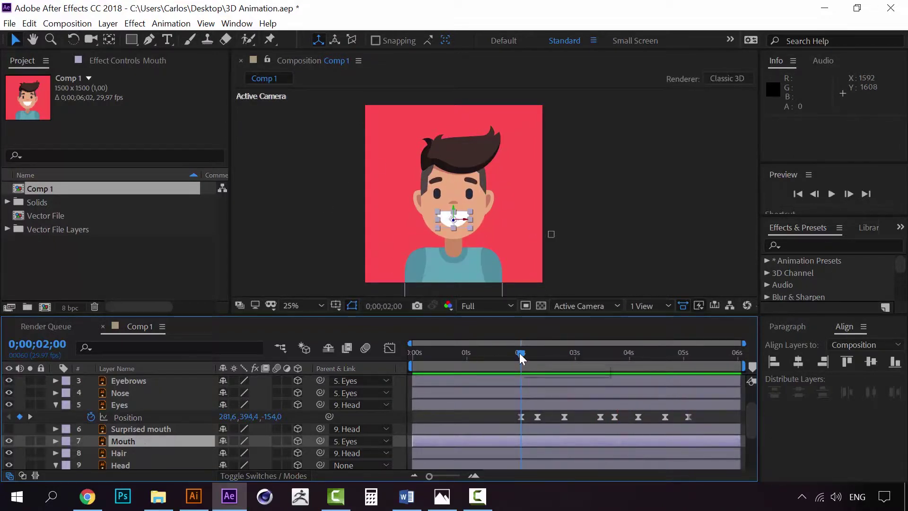
- Select the Head layer and move the current time to 0;00;02;09
scroll(154, 446, down, 2)
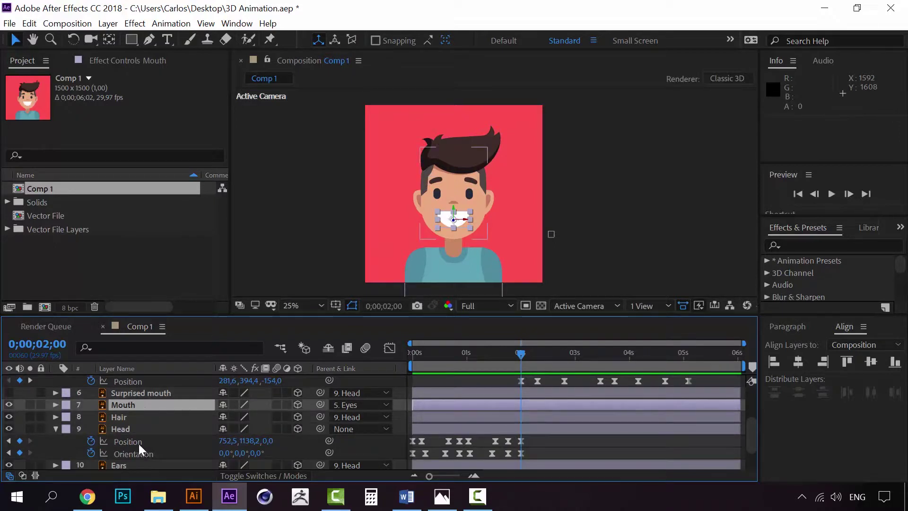
click(136, 429)
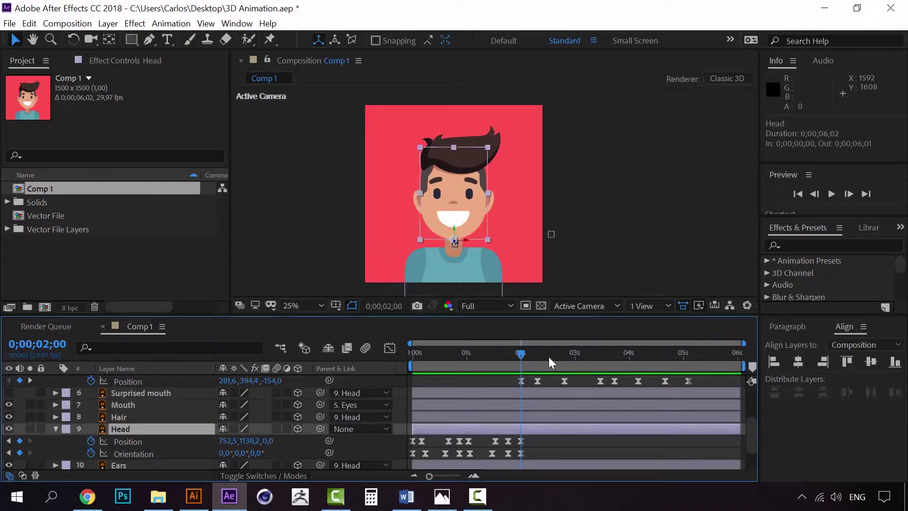
scroll(540, 439, up, 2)
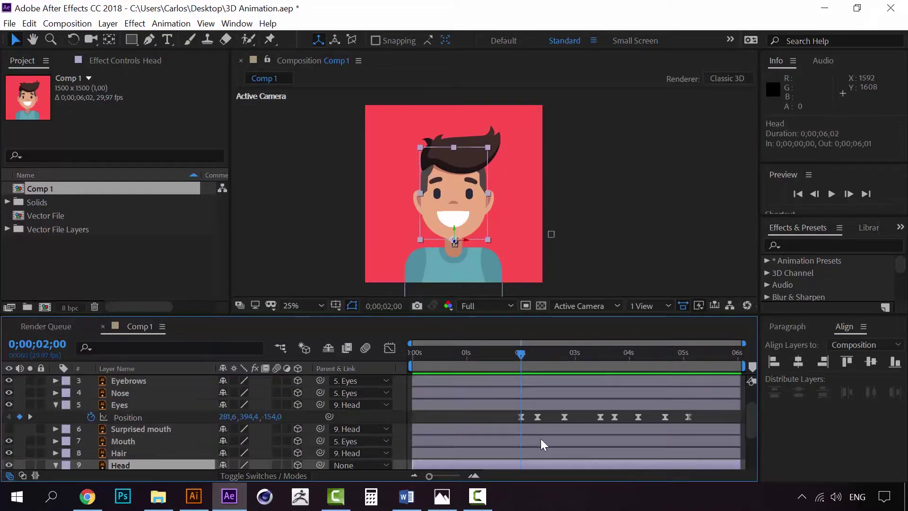
scroll(540, 438, down, 2)
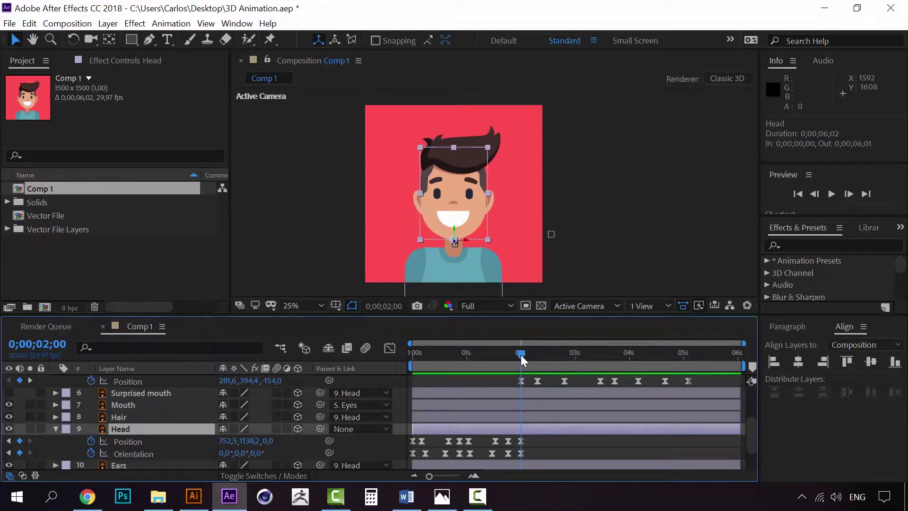
drag(521, 355, 537, 355)
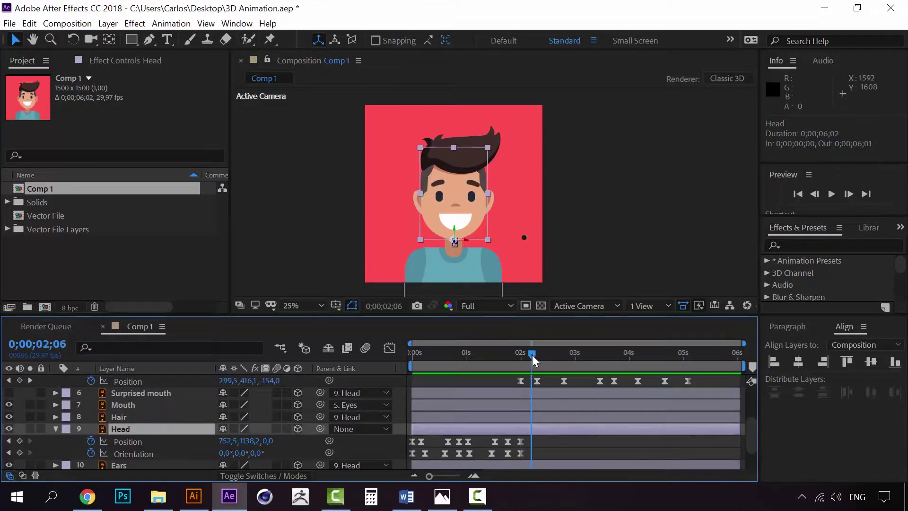
click(538, 355)
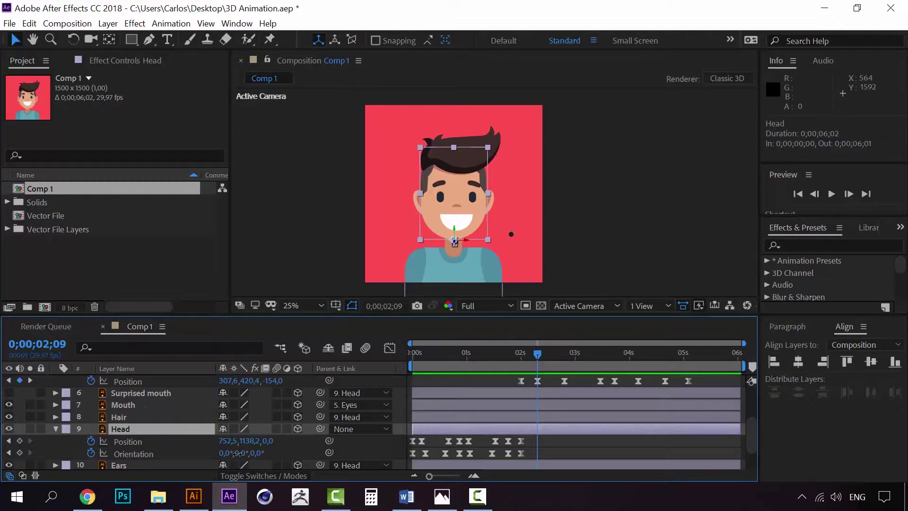
- Key a sideways Head Orientation turn at 2;09 after undoing trial values, and preview it
drag(238, 453, 240, 456)
key(ctrl+z)
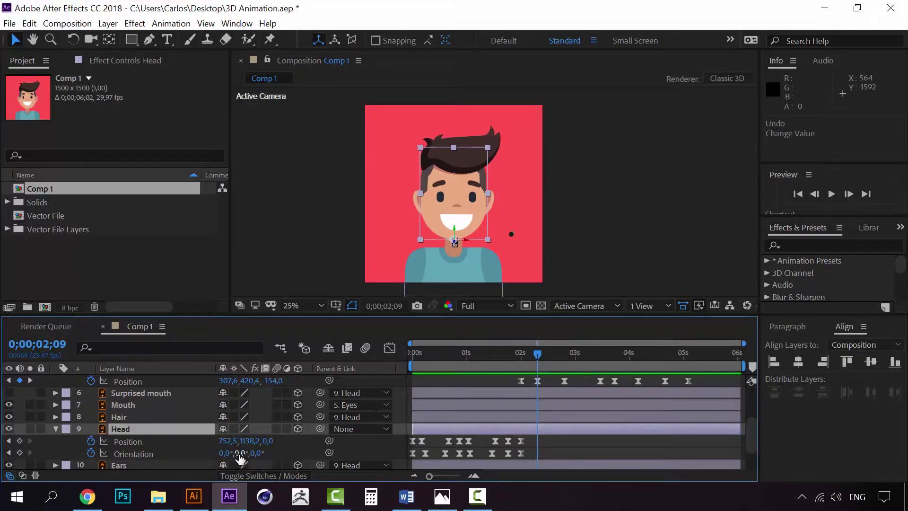
drag(223, 456, 247, 455)
key(ctrl+z)
key(ctrl+z)
drag(242, 453, 234, 454)
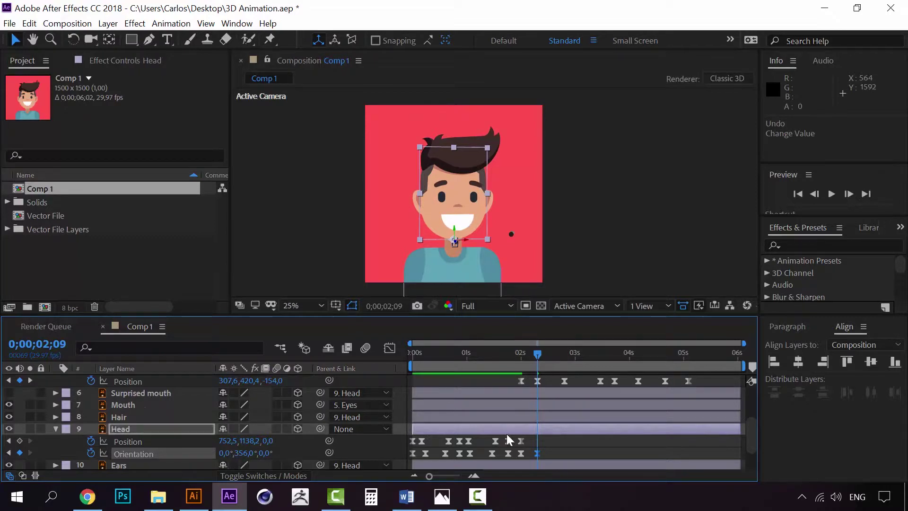
drag(527, 353, 518, 356)
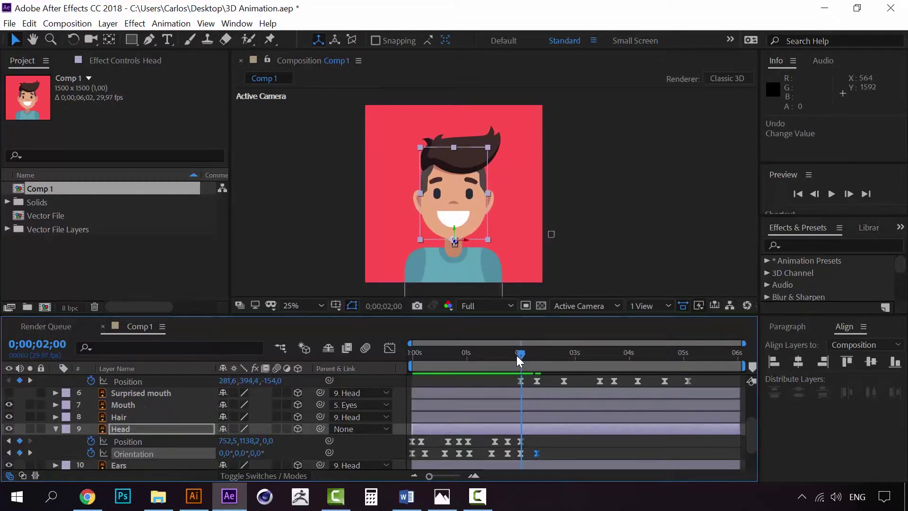
key(space)
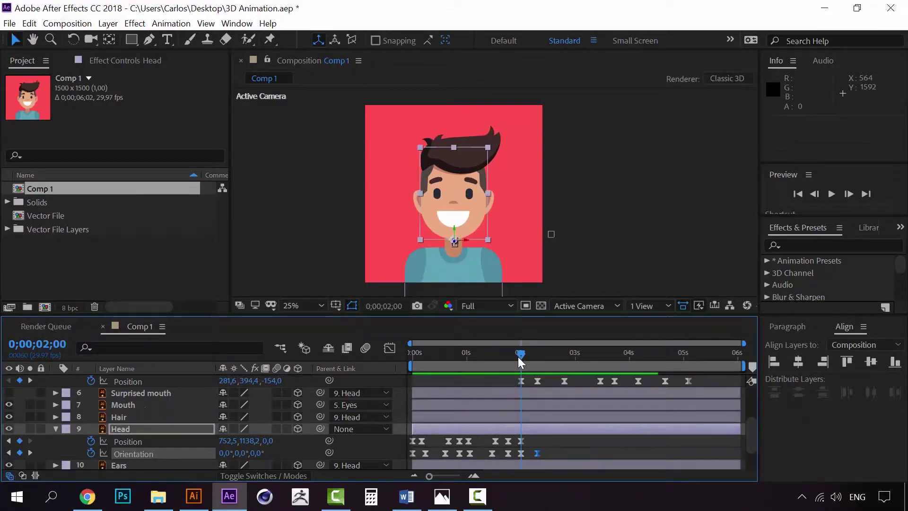
drag(518, 357, 535, 359)
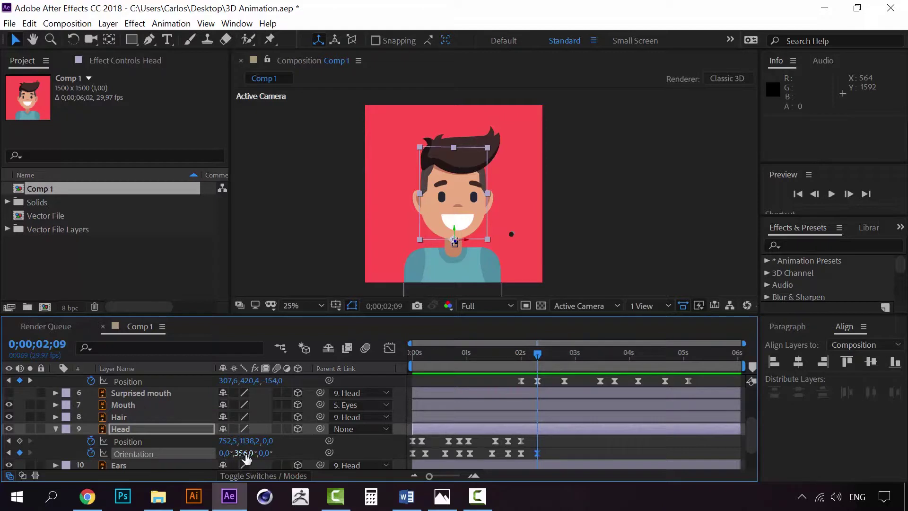
- Refine the 2;09 Head Orientation to 11°, 348°, 0° and preview the head turn
drag(244, 452, 235, 455)
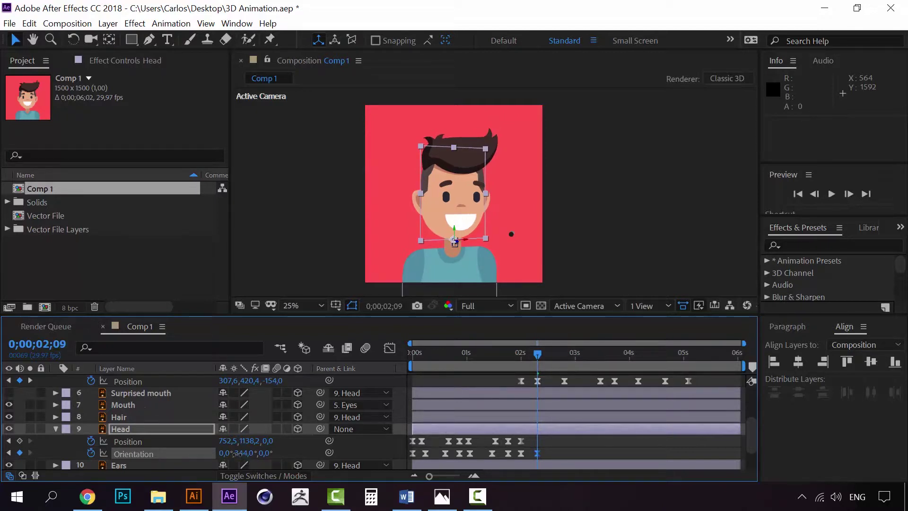
drag(239, 454, 242, 453)
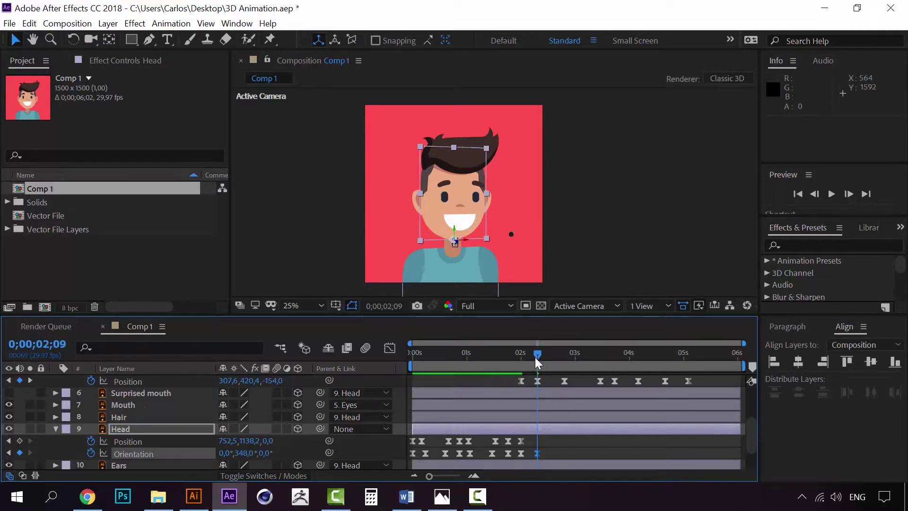
drag(536, 357, 520, 358)
key(space)
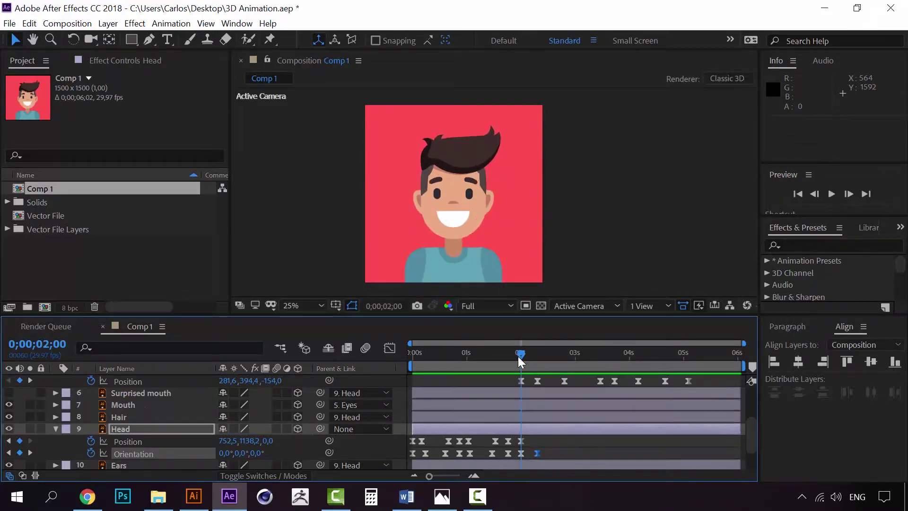
key(space)
key(space)
key(space)
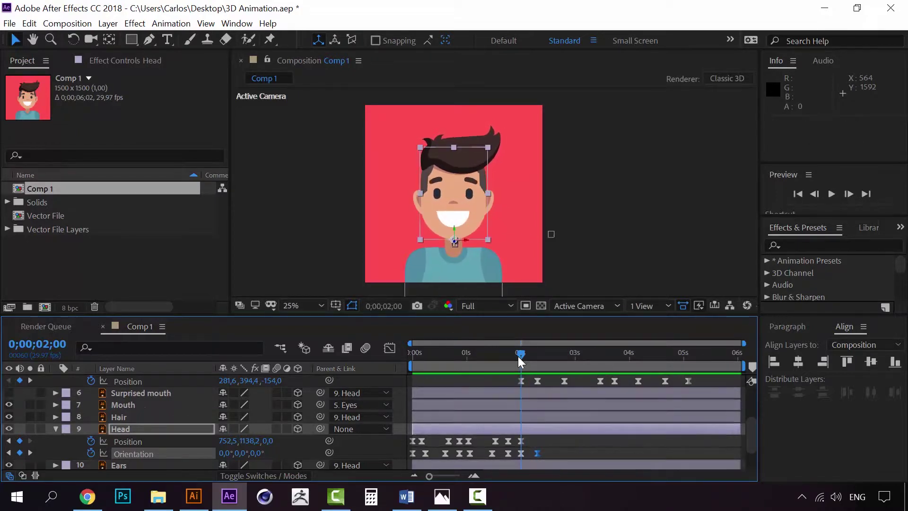
key(space)
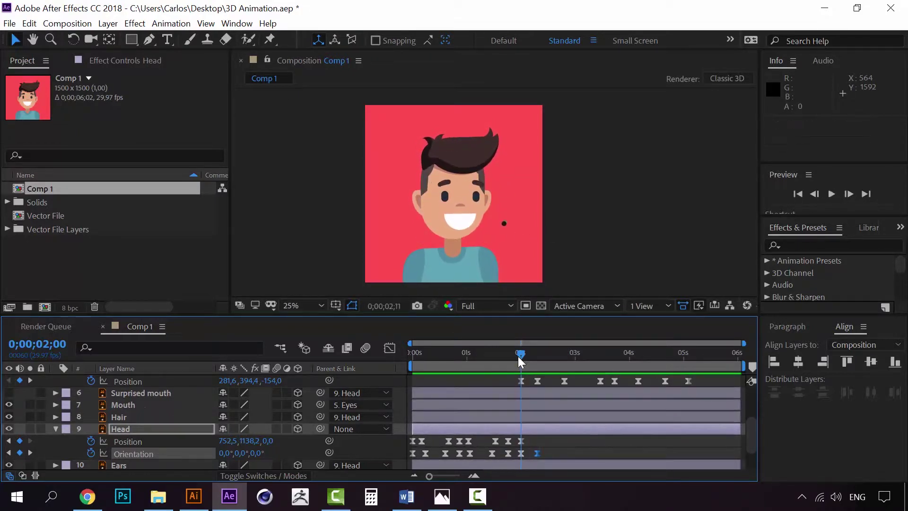
drag(518, 356, 537, 354)
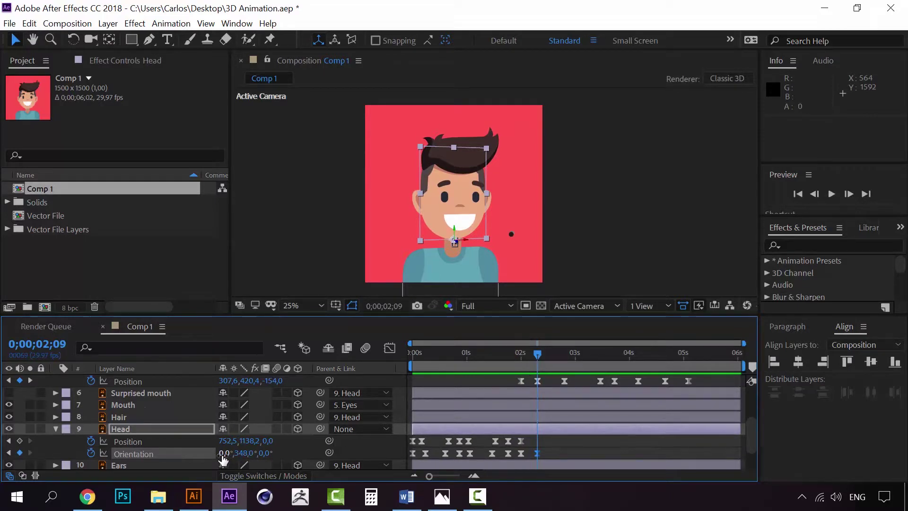
drag(222, 455, 231, 456)
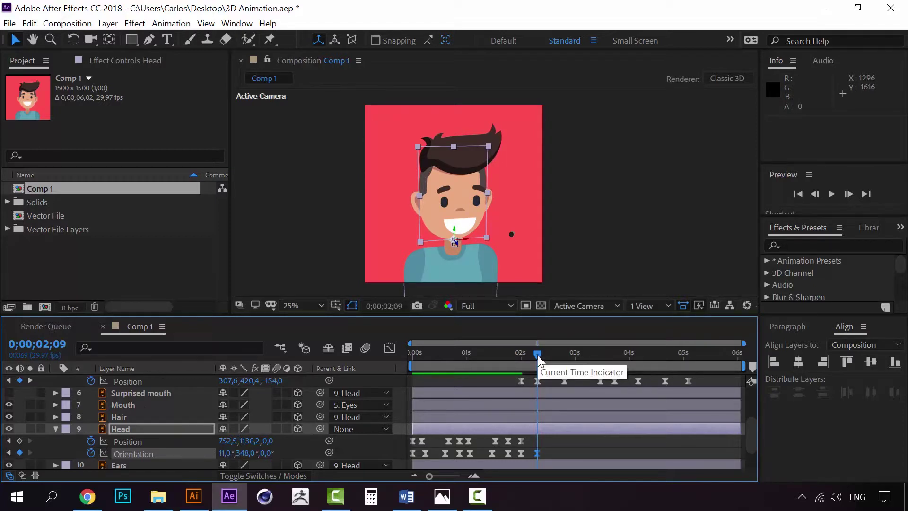
drag(538, 356, 518, 362)
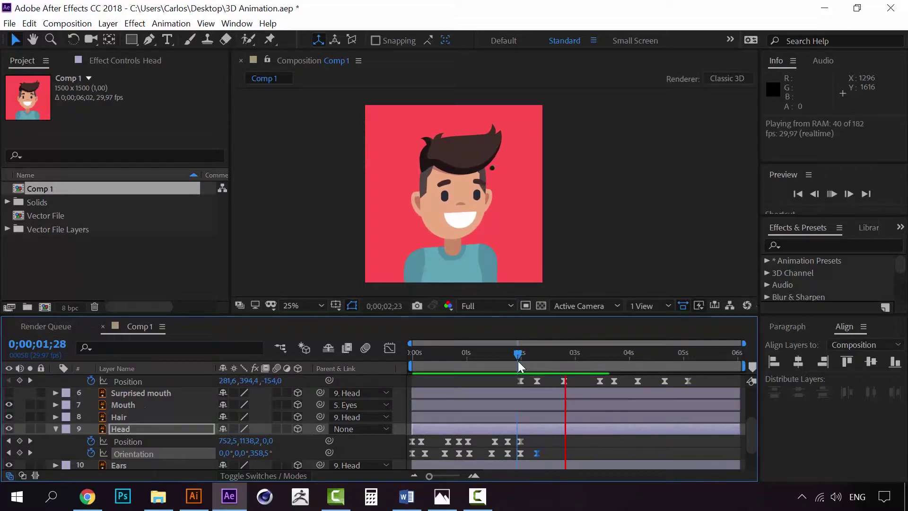
drag(518, 362, 565, 358)
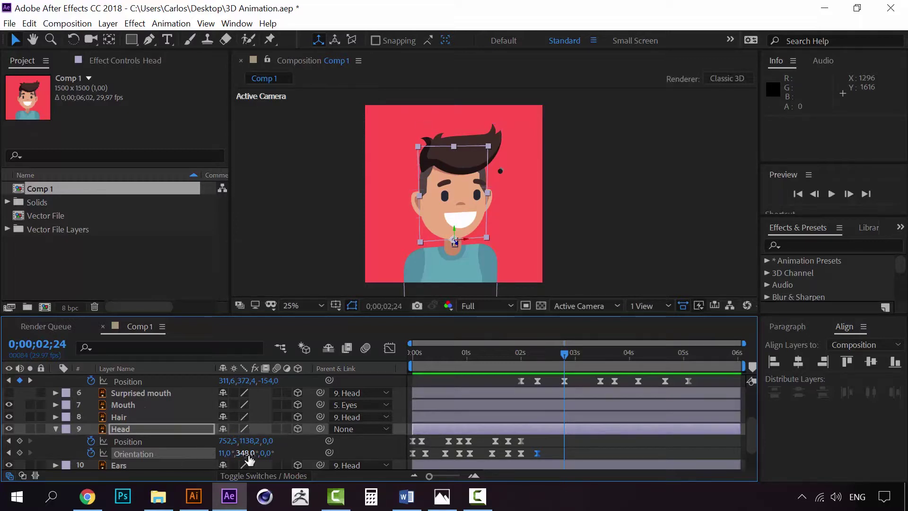
- Add a Head Orientation keyframe at 2;24 of 344°, 348°, 0° tilting the head upward, and preview it
drag(246, 454, 239, 454)
key(ctrl+z)
drag(222, 452, 211, 456)
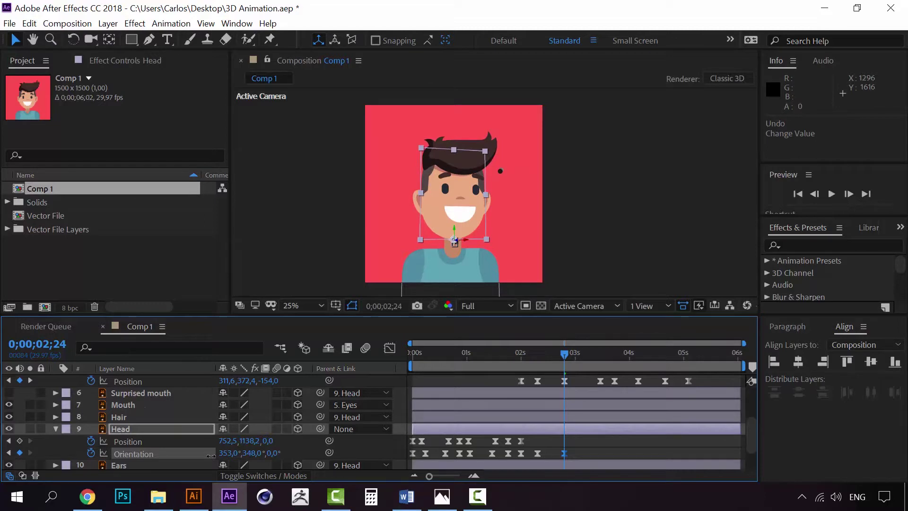
drag(210, 456, 210, 456)
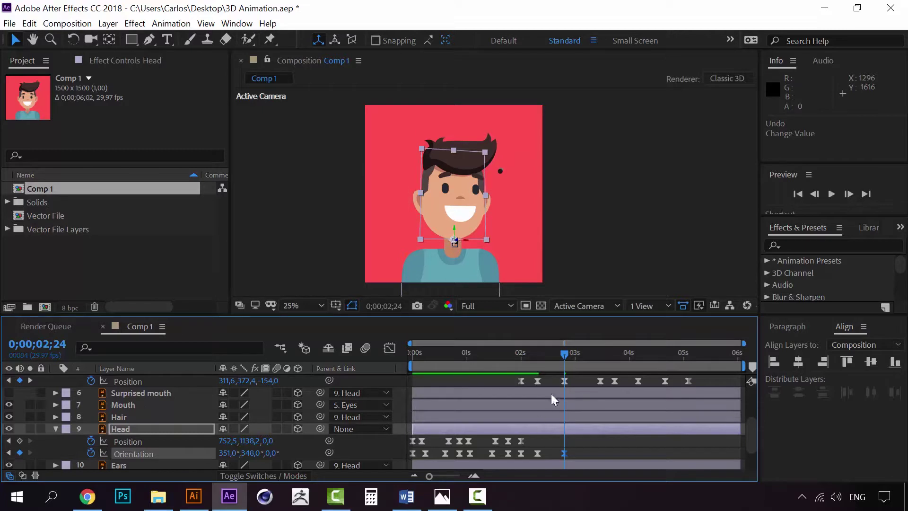
click(525, 353)
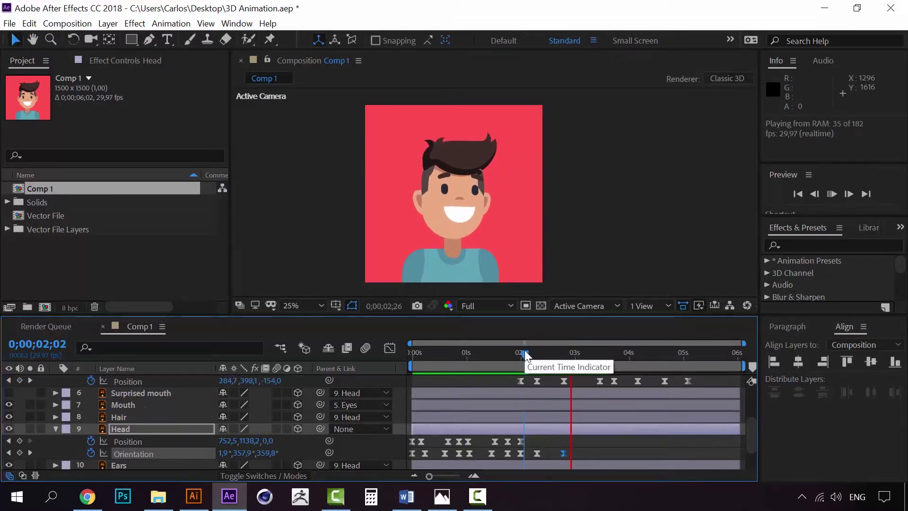
mouse_move(525, 351)
mouse_down()
mouse_move(567, 351)
mouse_move(512, 356)
mouse_move(564, 360)
mouse_up()
key(space)
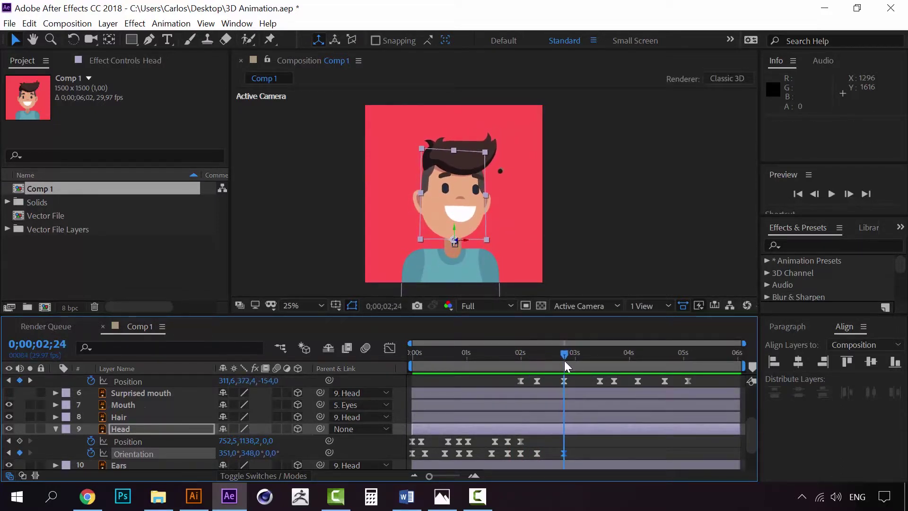
drag(226, 453, 221, 453)
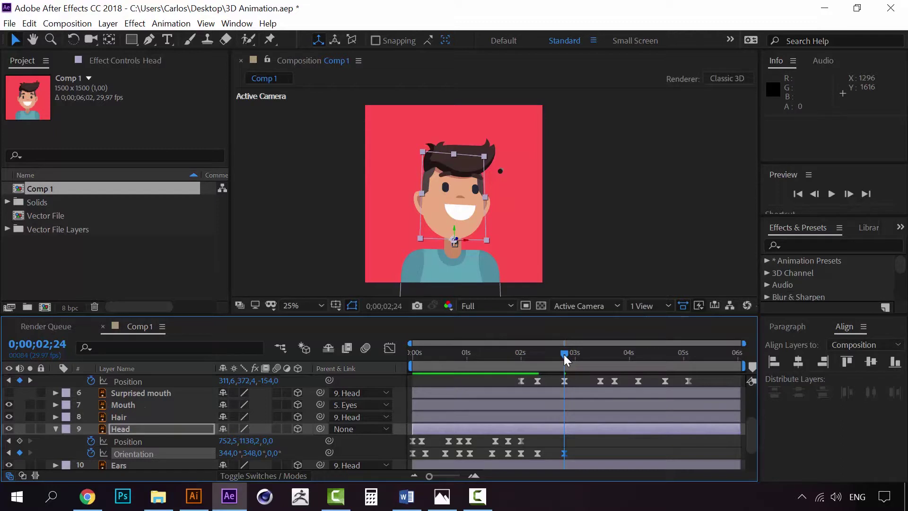
drag(564, 353, 600, 356)
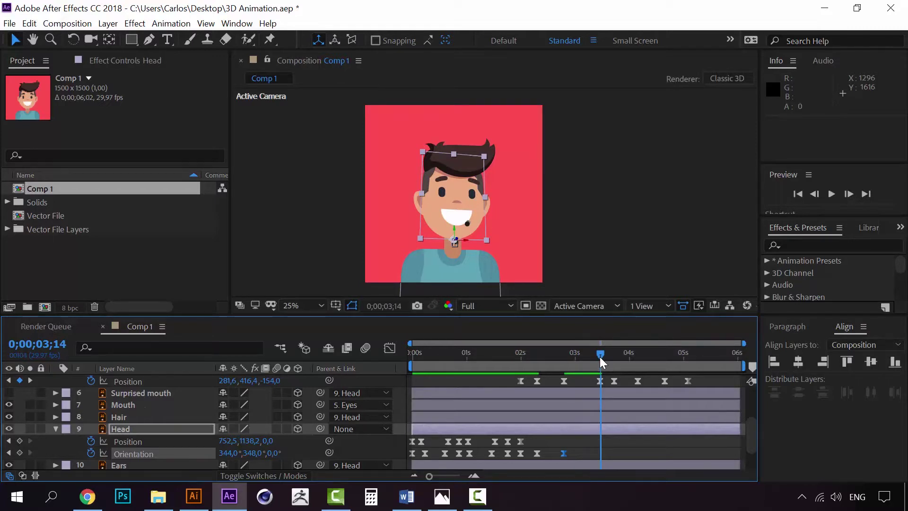
mouse_move(599, 356)
mouse_down()
mouse_move(567, 360)
mouse_move(599, 361)
mouse_up()
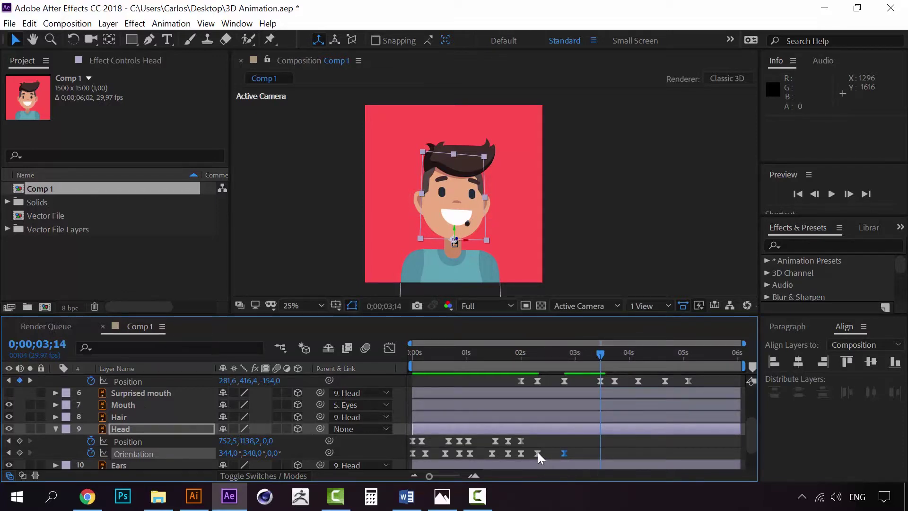
- Copy the neutral 0°, 0°, 0° Orientation keyframe, paste it at 3;22, and review the turn
click(521, 454)
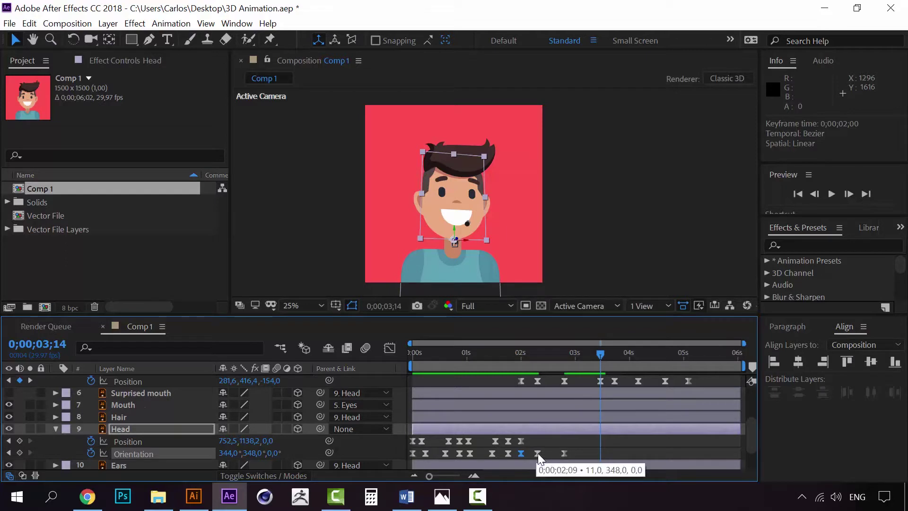
key(ctrl+c)
key(ctrl+v)
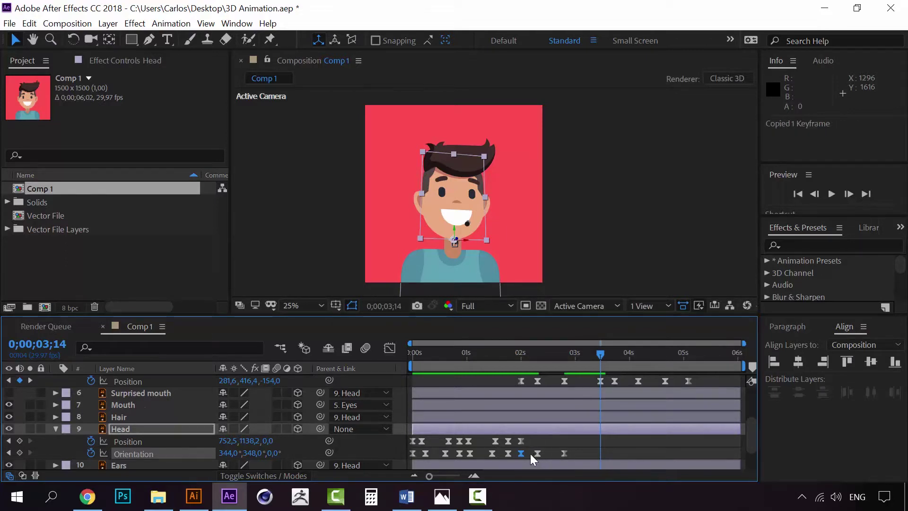
mouse_move(595, 356)
mouse_down()
mouse_move(611, 353)
mouse_move(565, 356)
mouse_up()
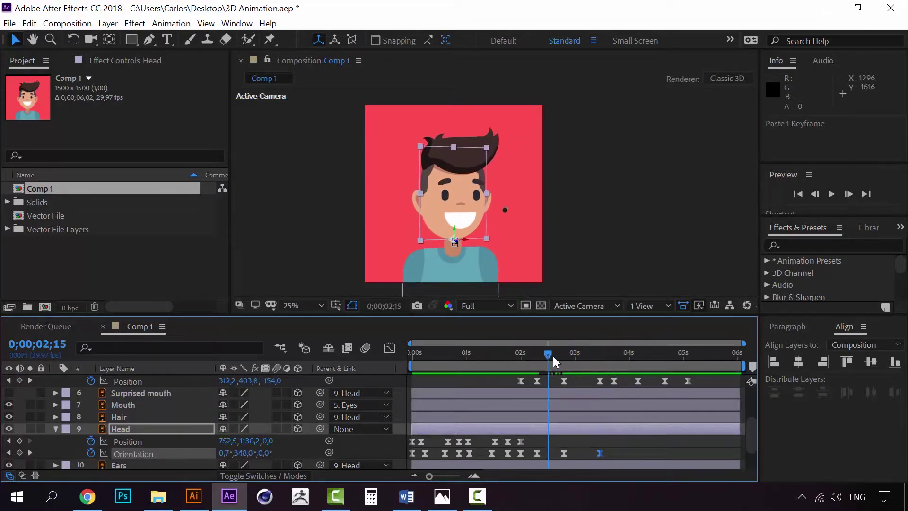
drag(564, 356, 615, 356)
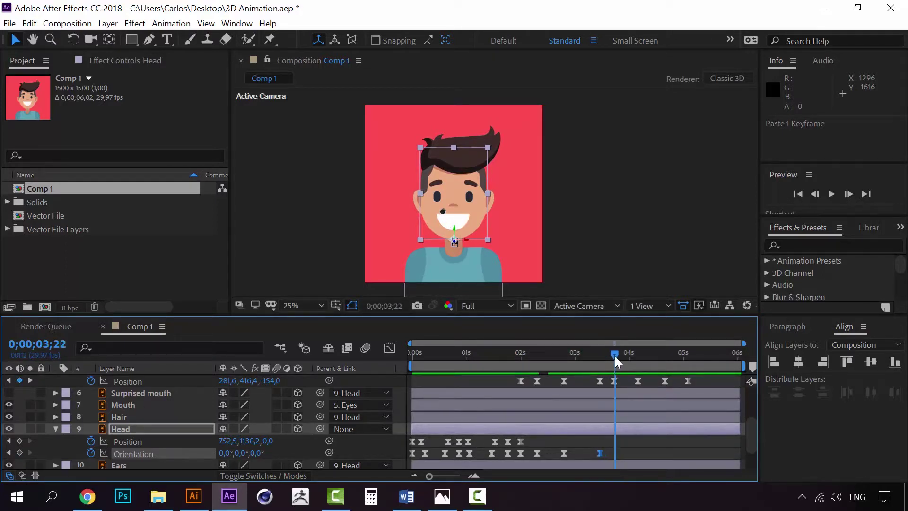
- Key the Head Orientation at 4;05, turning to 13° and tilting to about 343° X, and preview it
click(20, 453)
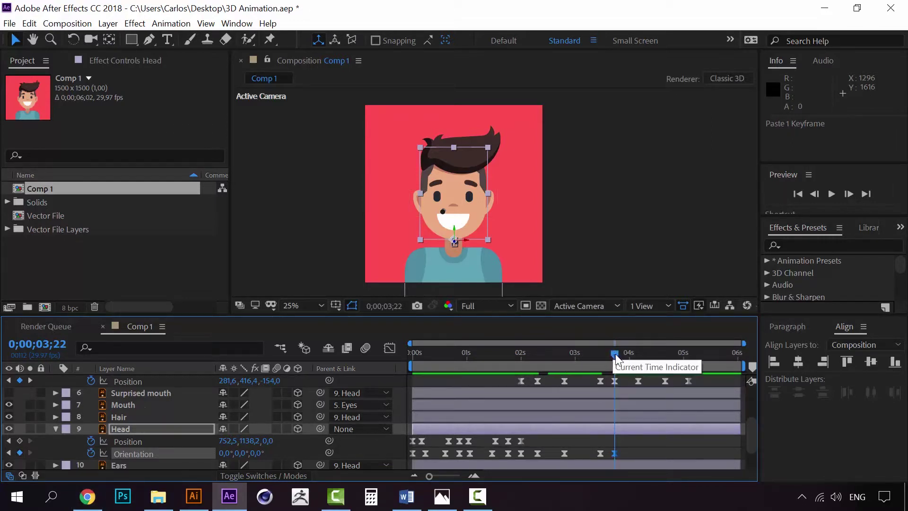
drag(615, 354, 638, 354)
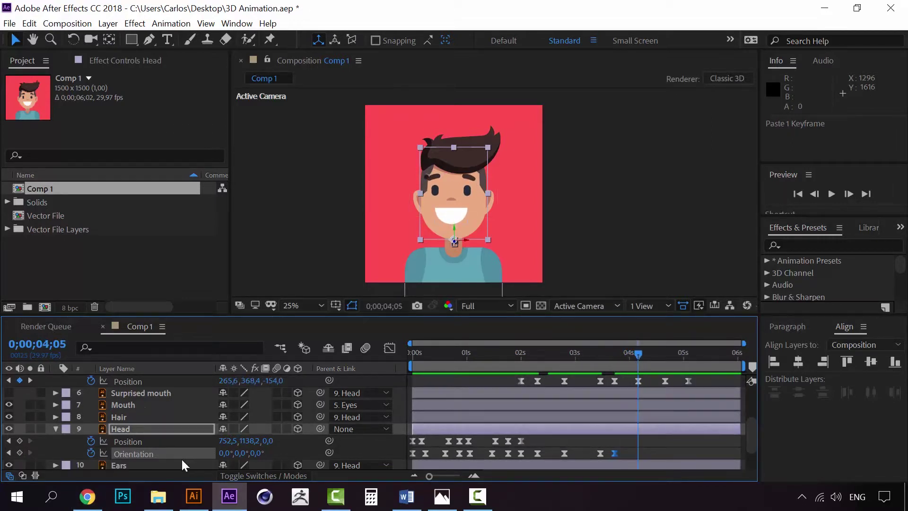
drag(241, 454, 248, 454)
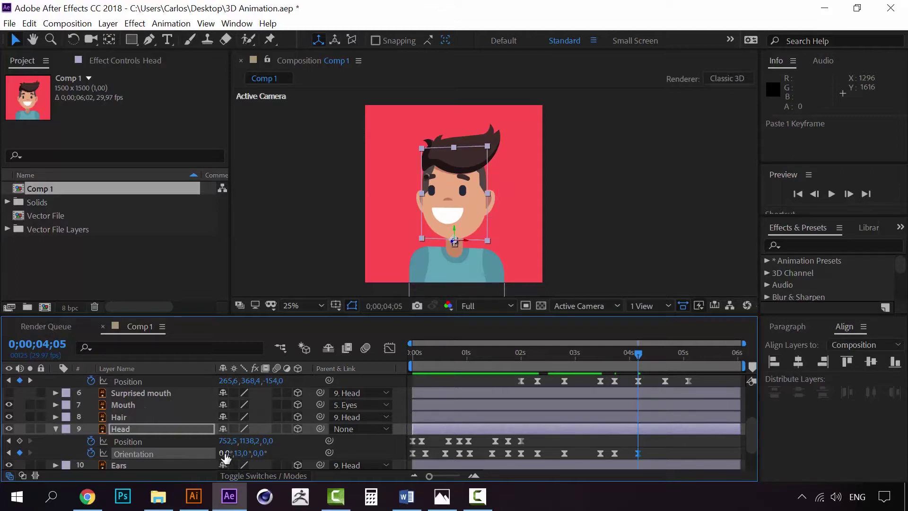
drag(225, 454, 215, 457)
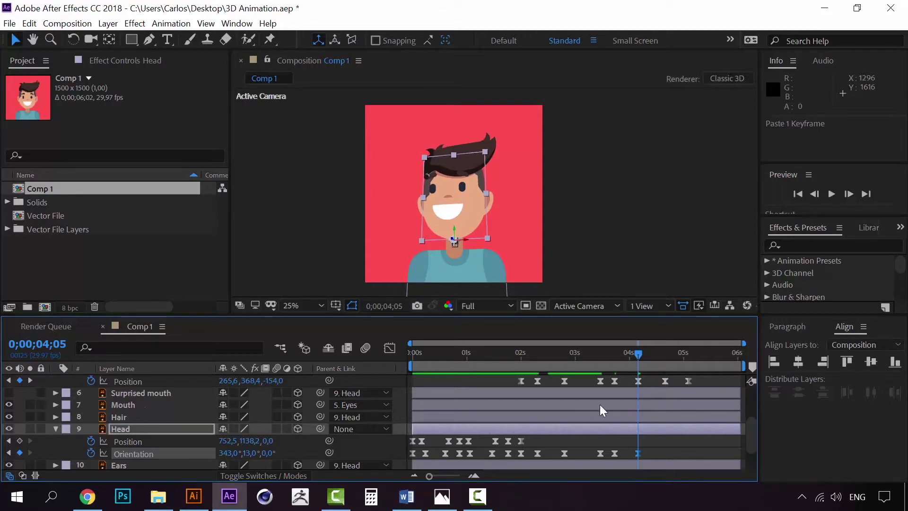
click(613, 358)
key(space)
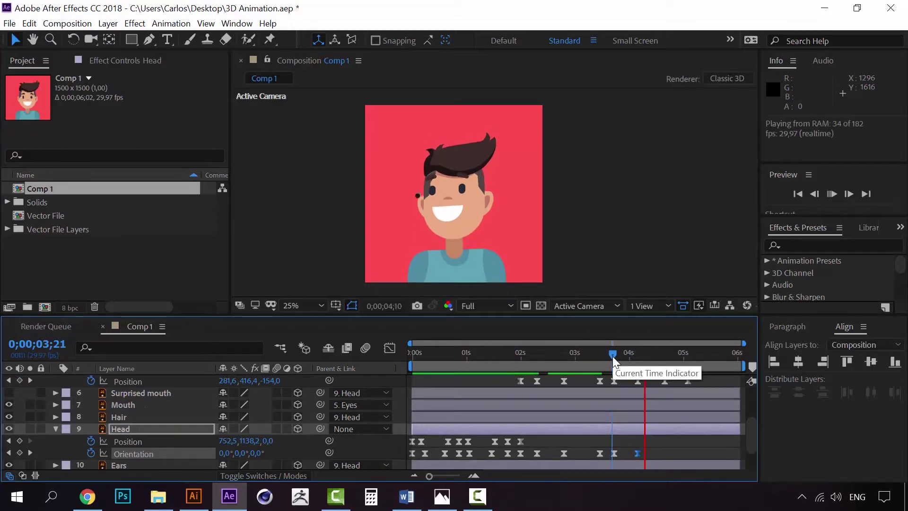
drag(612, 356, 640, 359)
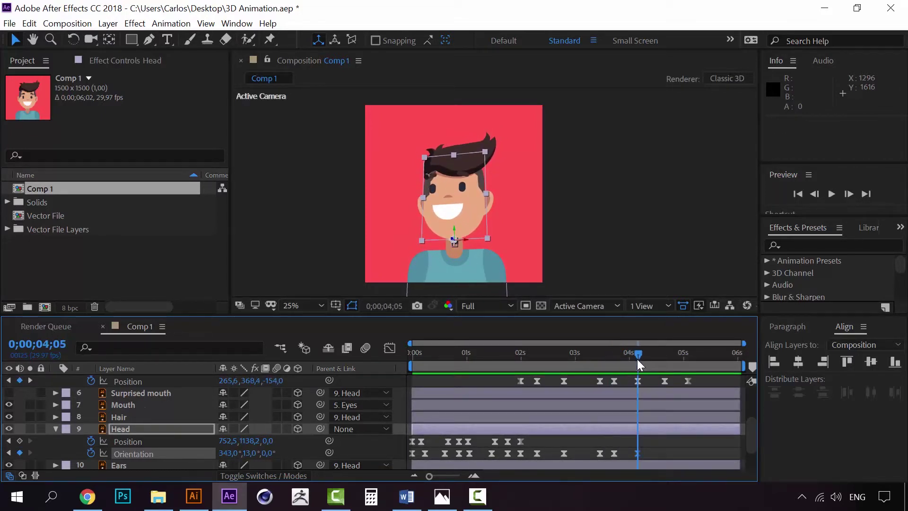
drag(223, 453, 230, 454)
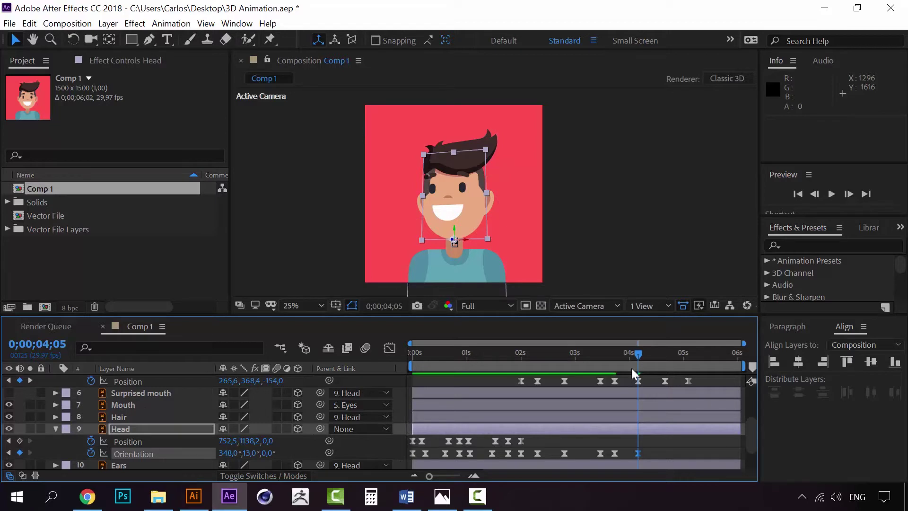
- Tilt the head the other way to 16° at 4;20
drag(638, 354, 665, 352)
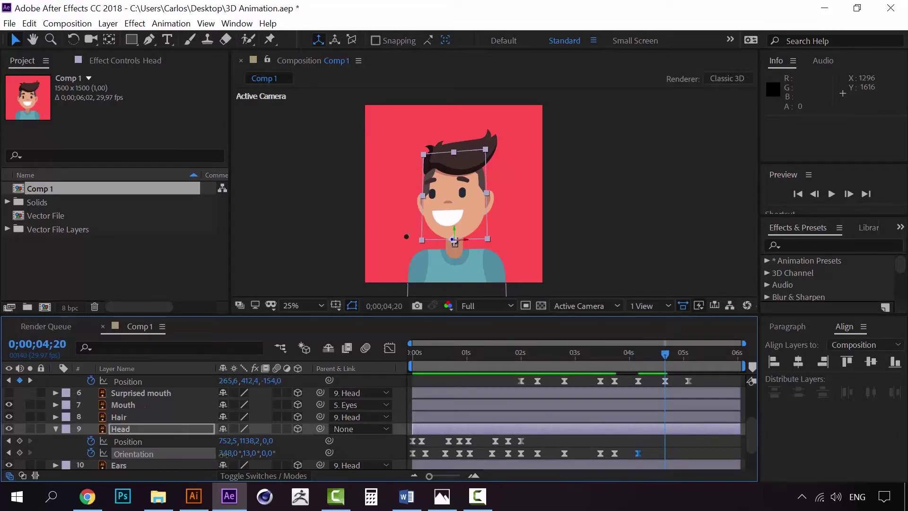
drag(223, 453, 242, 454)
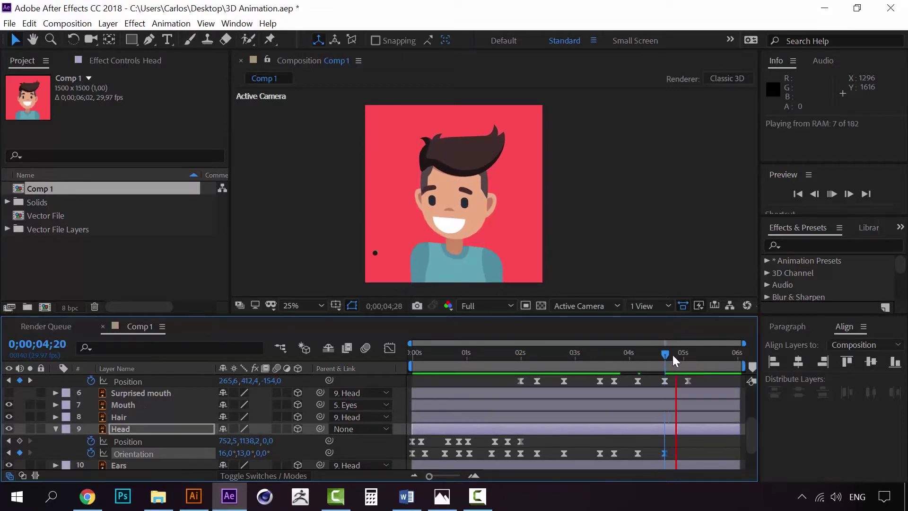
mouse_move(666, 354)
mouse_down()
mouse_move(611, 353)
mouse_move(689, 356)
mouse_up()
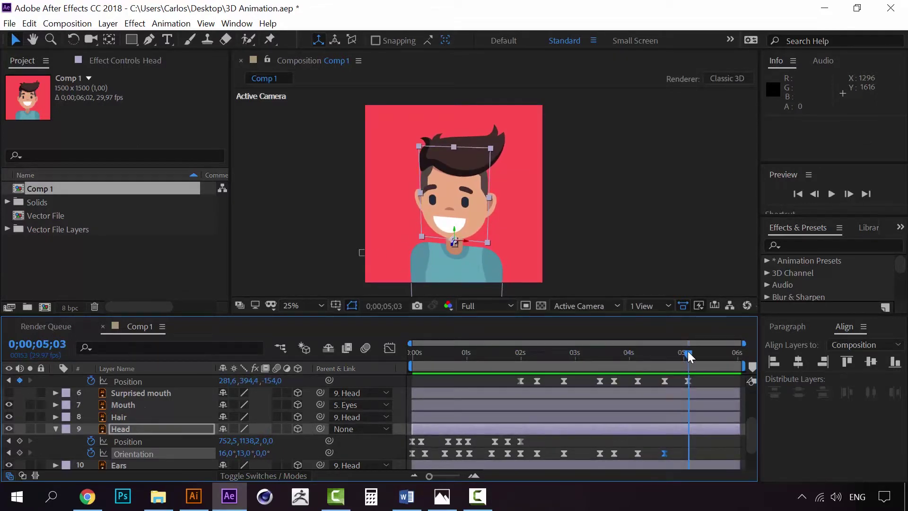
- Paste the straight 0° Orientation keyframe at 5;03 and preview the head animation
click(521, 453)
key(ctrl+c)
key(ctrl+v)
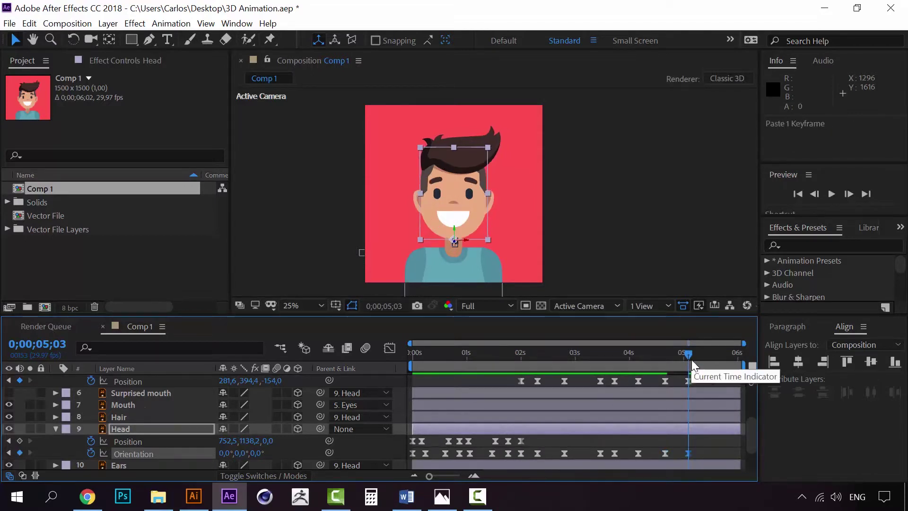
drag(689, 354, 515, 359)
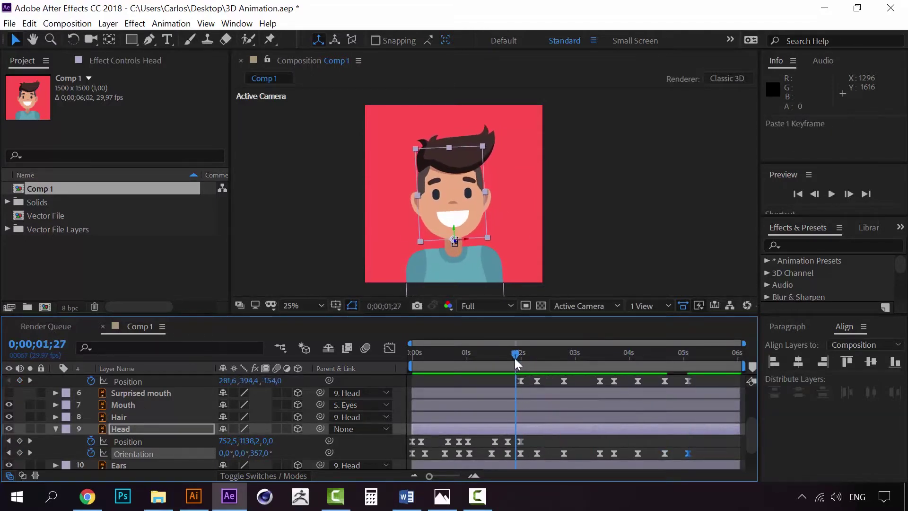
key(space)
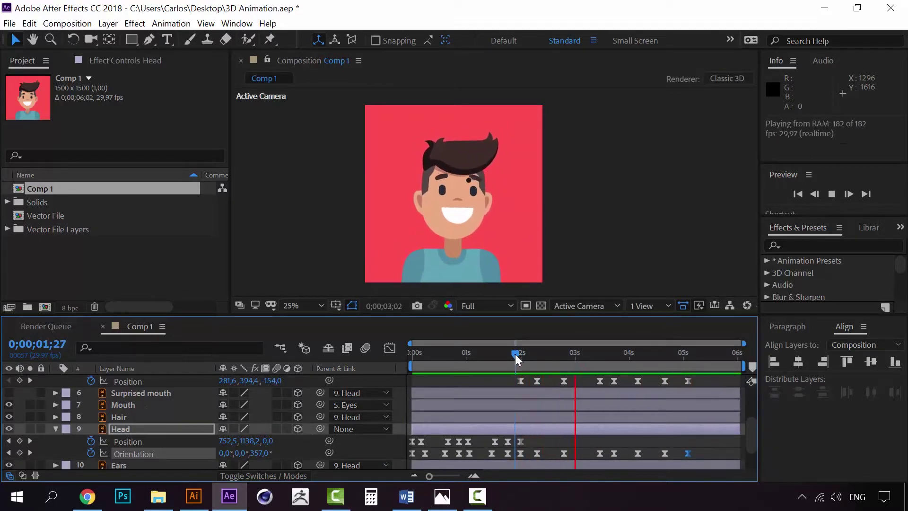
click(515, 354)
- Replay the head animation preview and select the Eyes layer
key(ctrl+z)
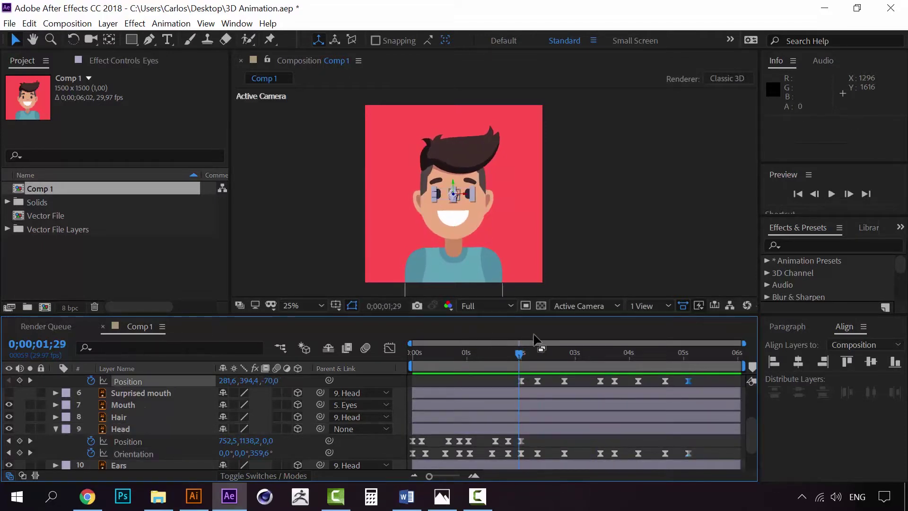
key(space)
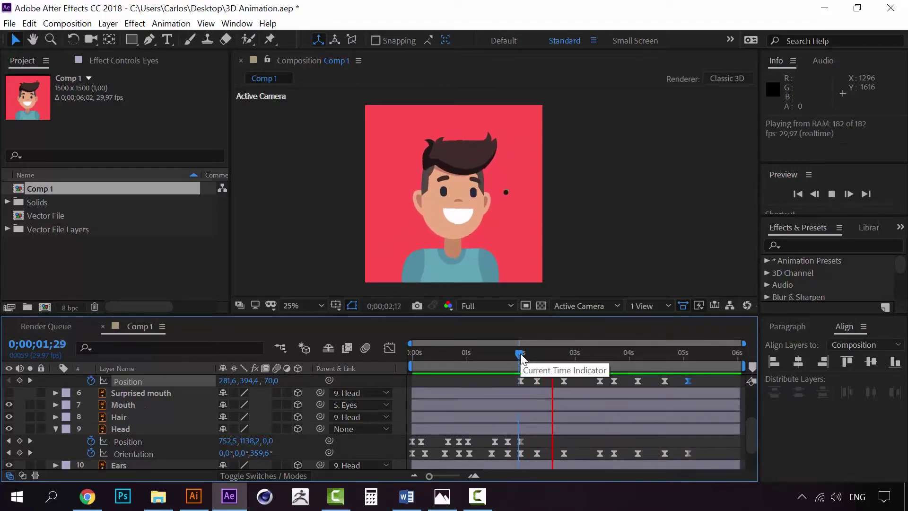
scroll(516, 388, up, 2)
click(512, 404)
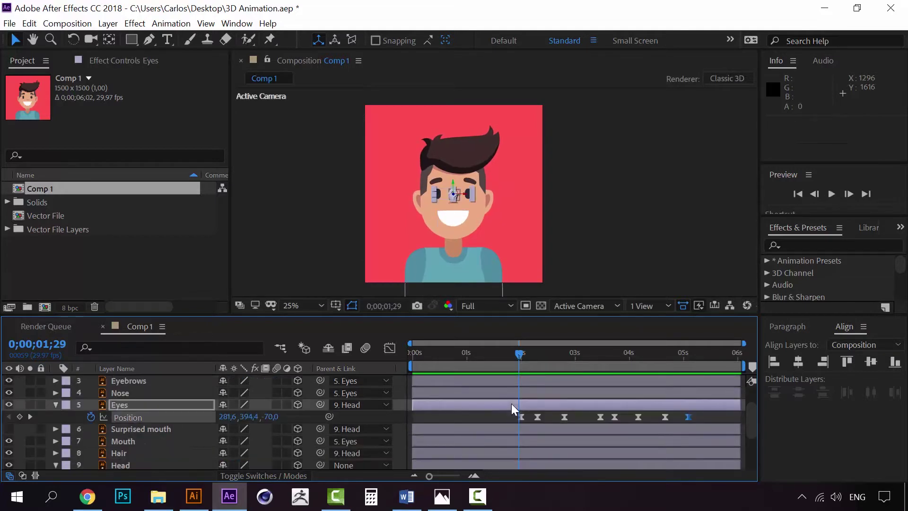
- Select Camera 1 and reveal its keyframed Position property with U
scroll(512, 404, up, 1)
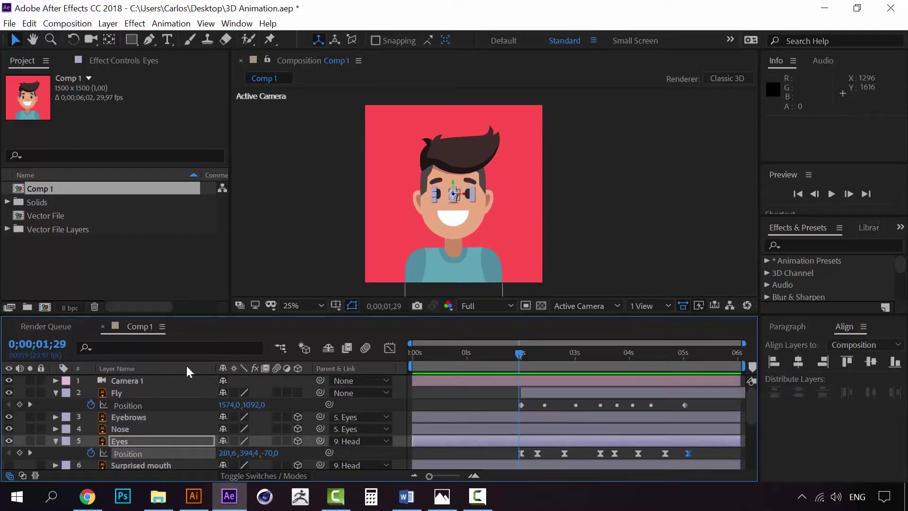
click(136, 379)
key(u)
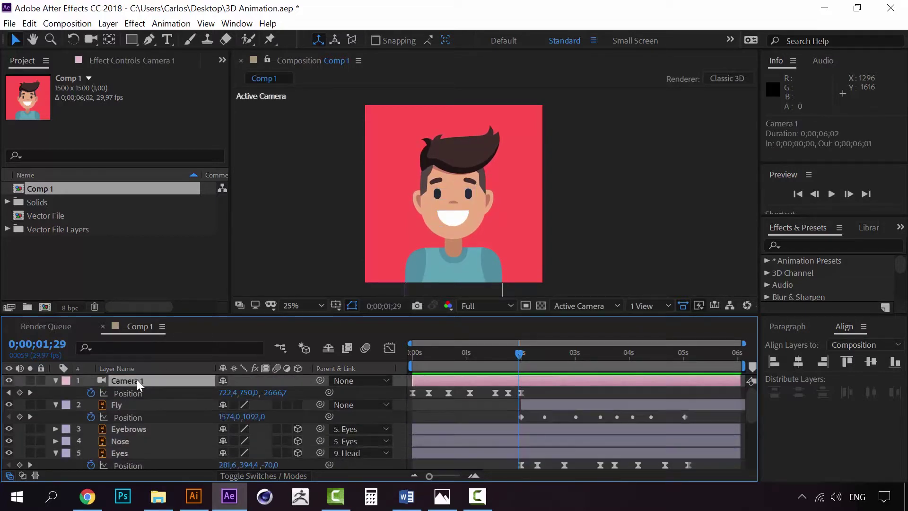
scroll(547, 399, down, 2)
scroll(546, 400, down, 1)
scroll(546, 400, up, 1)
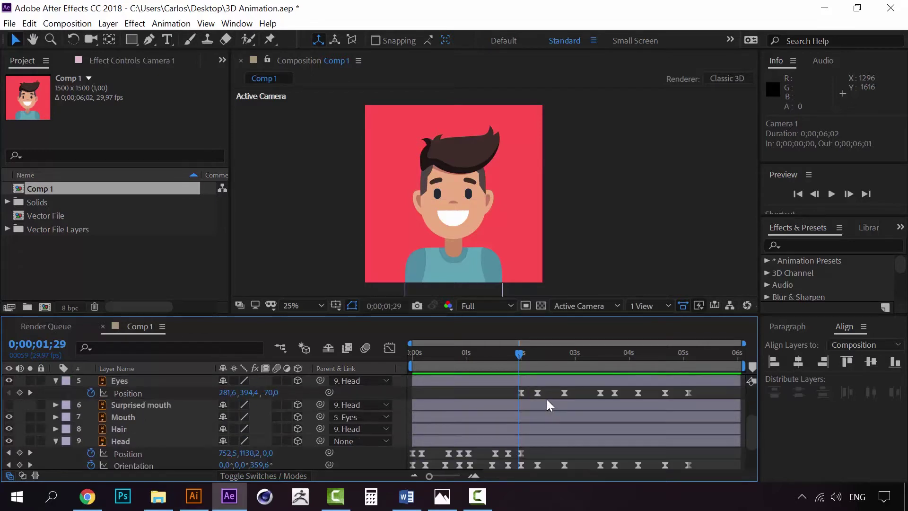
scroll(547, 399, up, 1)
scroll(536, 388, up, 1)
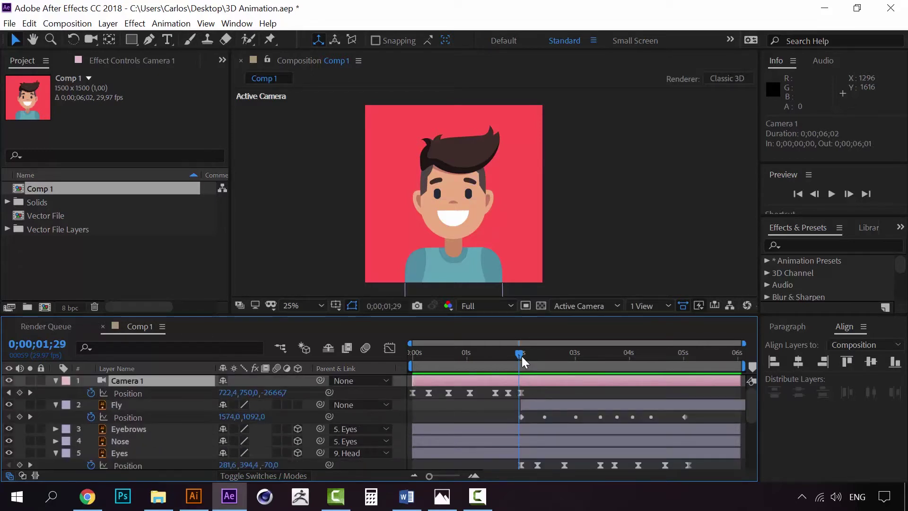
- Collapse the Fly layer and key Camera 1 Position at 2;09 to frame the fly
drag(522, 354, 521, 356)
click(56, 405)
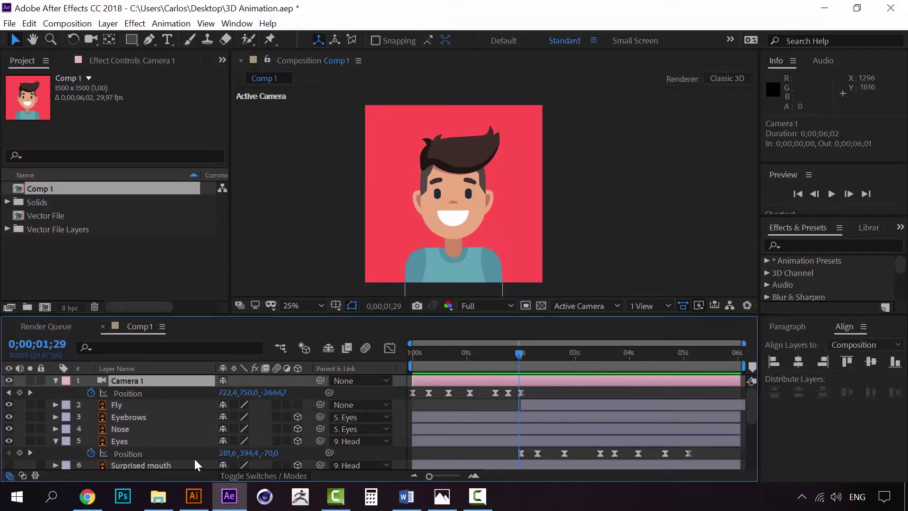
drag(520, 351, 538, 352)
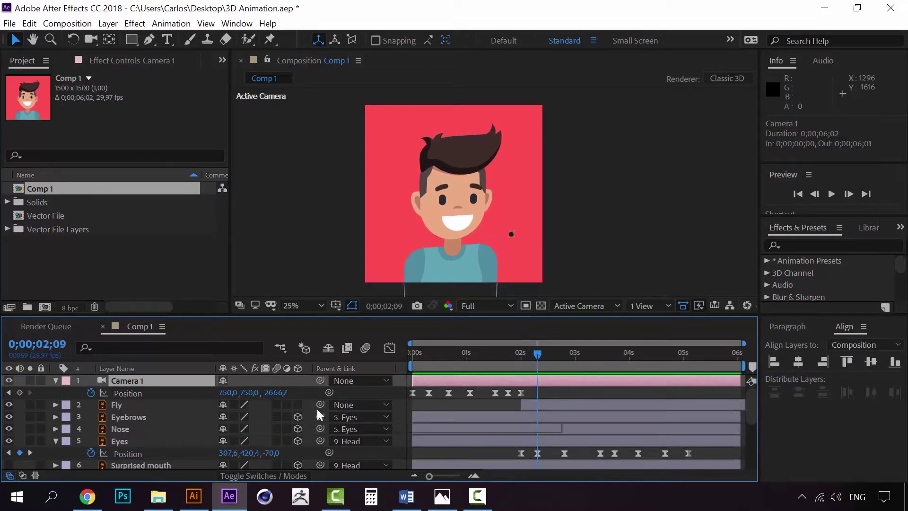
drag(229, 393, 56, 383)
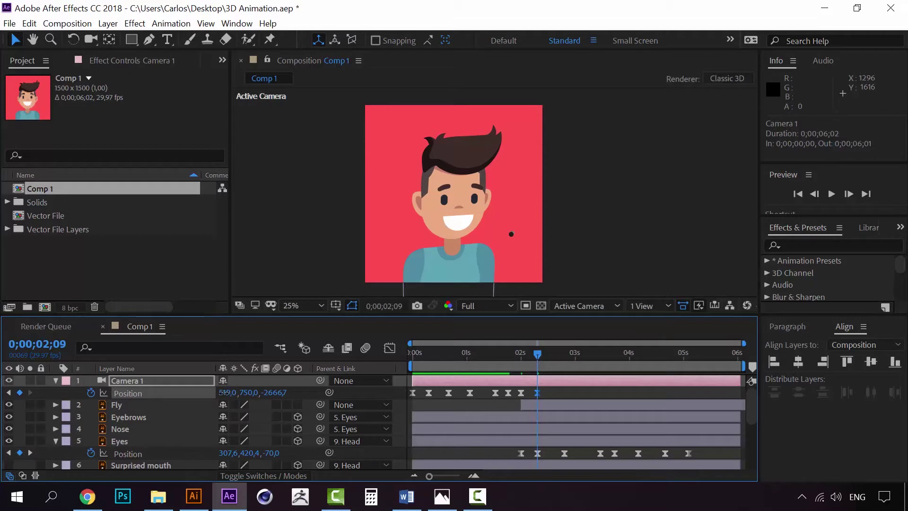
drag(222, 392, 211, 393)
mouse_move(152, 393)
mouse_down()
mouse_move(142, 393)
mouse_move(202, 401)
mouse_up()
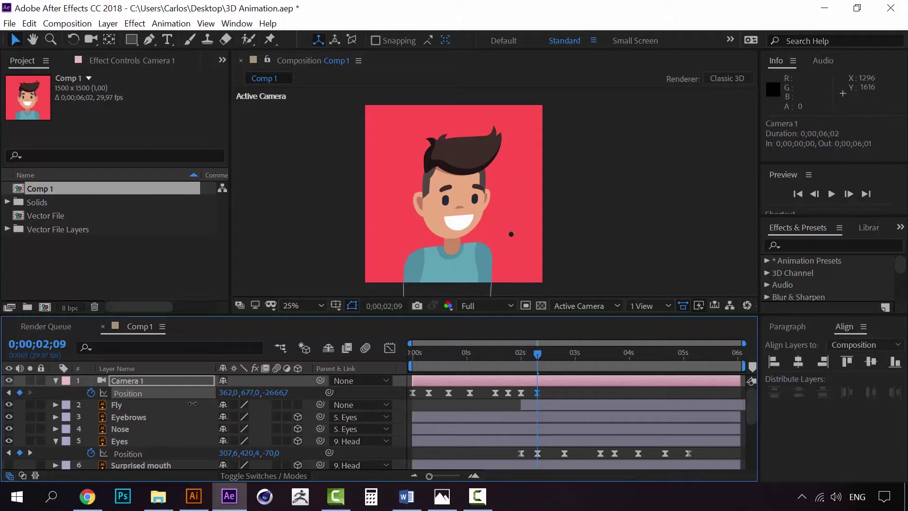
drag(530, 354, 537, 349)
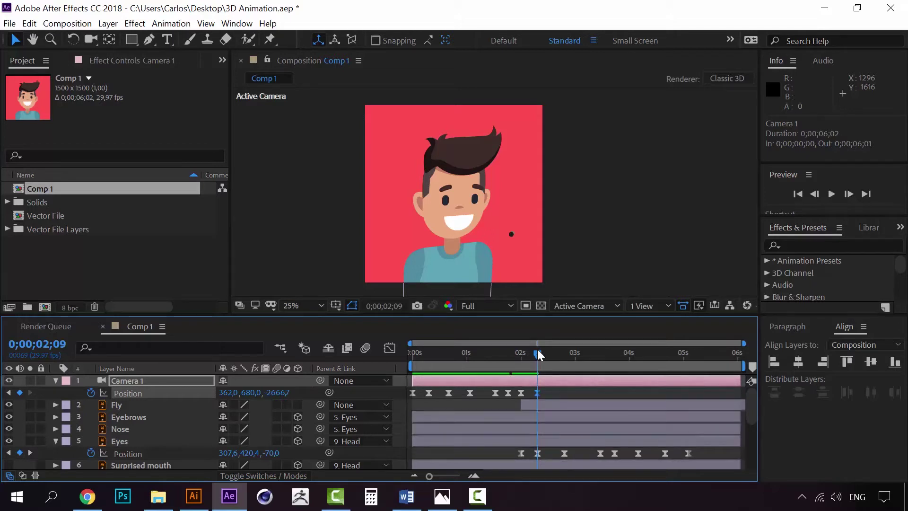
- Key Camera 1 Position at 2;24 to 362,0, 690,0, -2666,7, undoing unwanted changes
drag(538, 355, 566, 355)
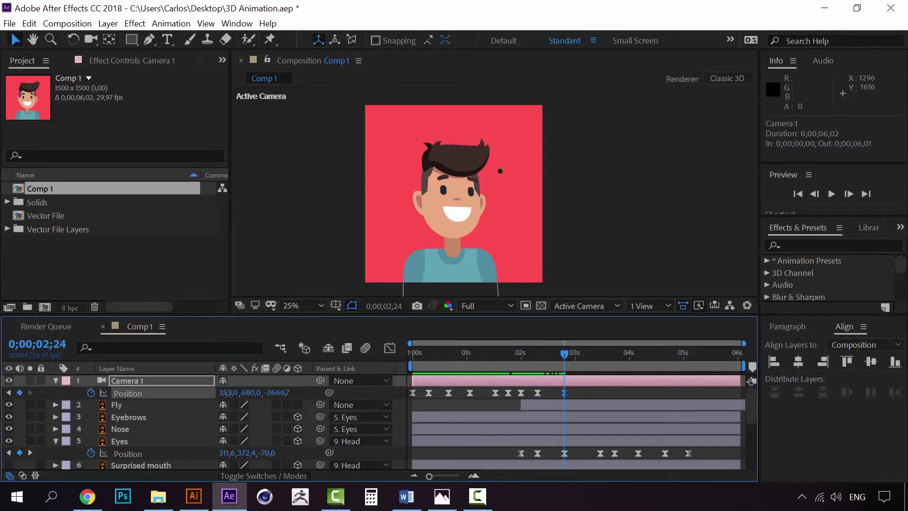
key(ctrl+z)
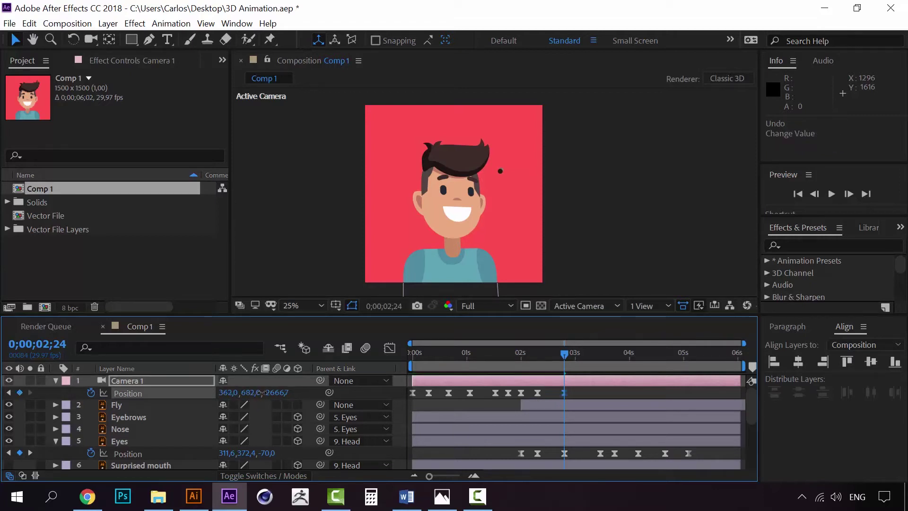
key(ctrl+z)
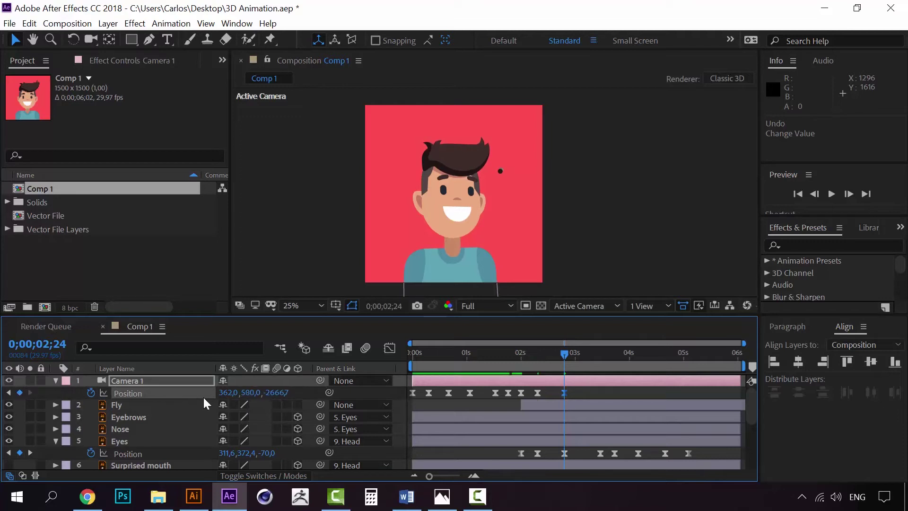
drag(249, 393, 250, 392)
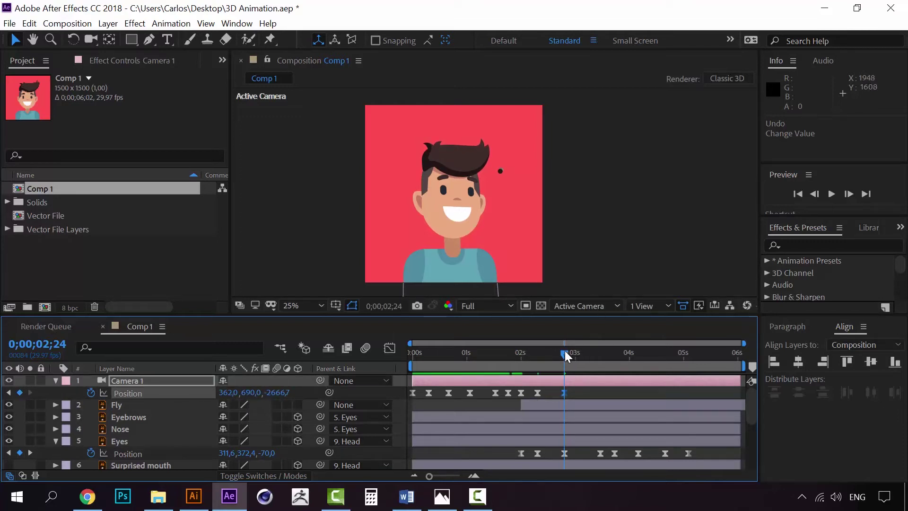
drag(565, 351, 601, 350)
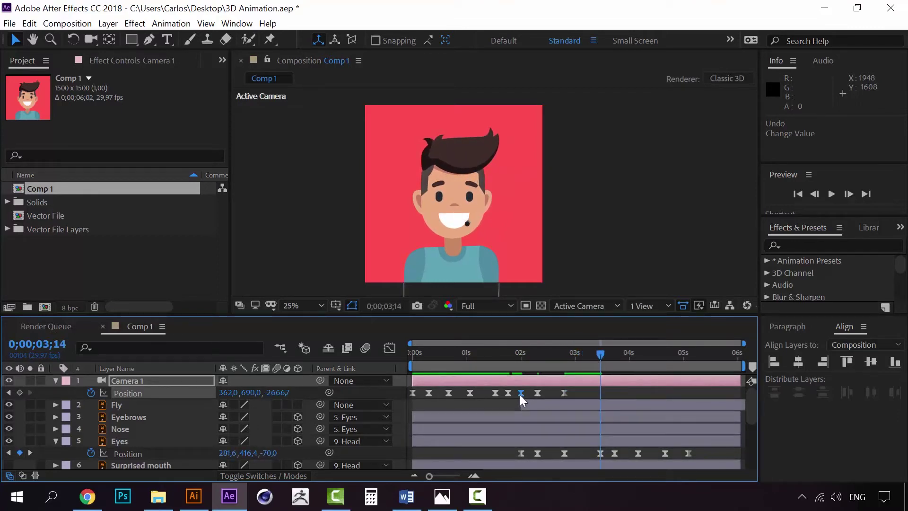
- Paste the centred 750,750 Camera 1 Position keyframe at 3;14
key(ctrl+c)
key(ctrl+v)
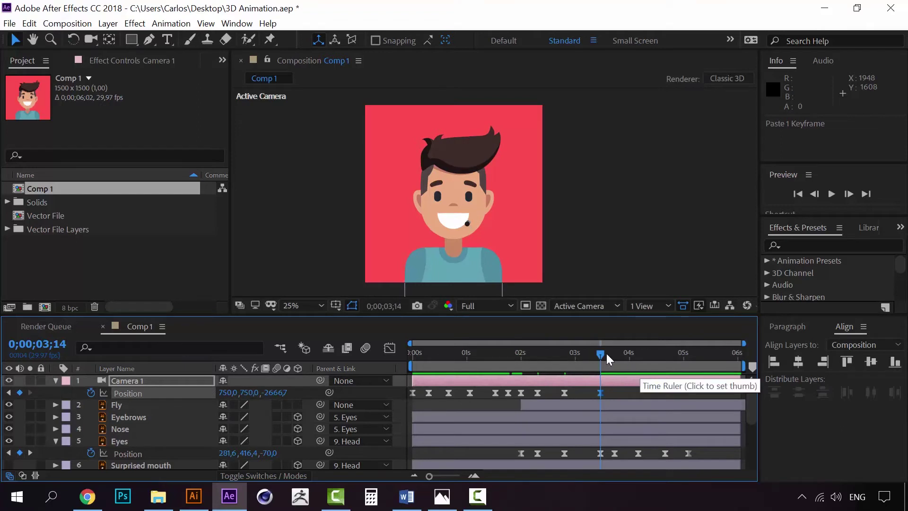
drag(602, 353, 618, 359)
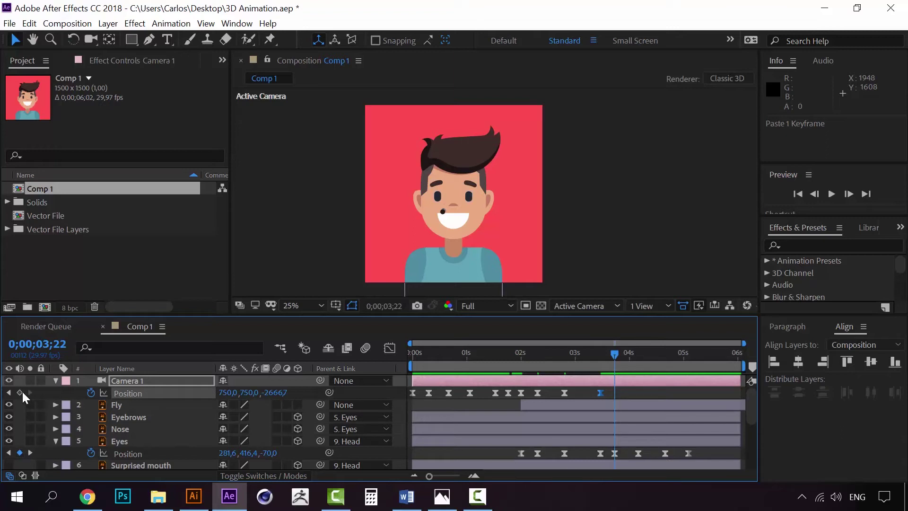
- Key Camera 1 Position at 4;05 and 4;20 so the camera follows the fly
drag(615, 358, 638, 355)
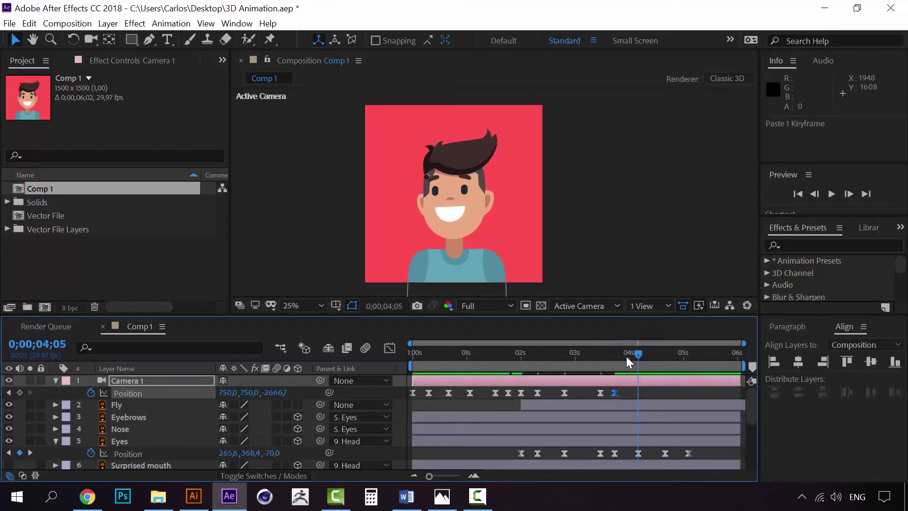
mouse_move(226, 395)
mouse_down()
mouse_move(428, 393)
mouse_move(337, 394)
mouse_up()
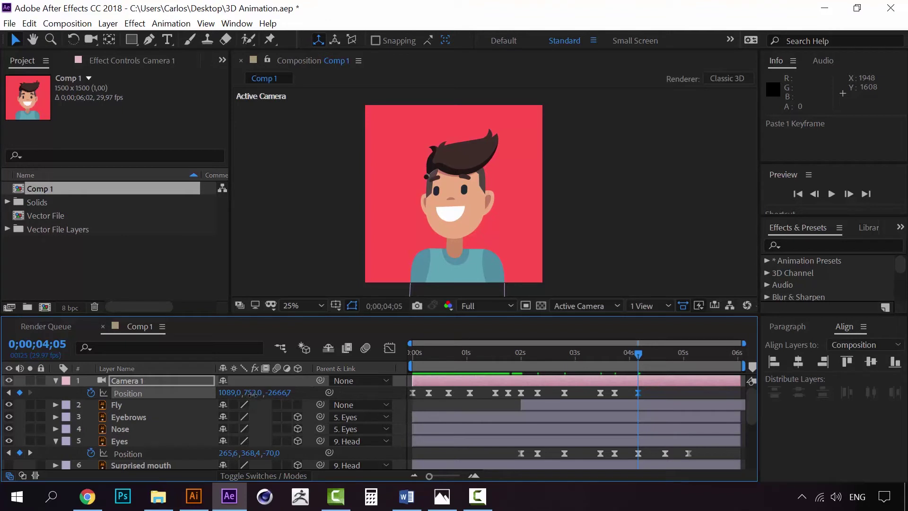
drag(252, 393, 426, 394)
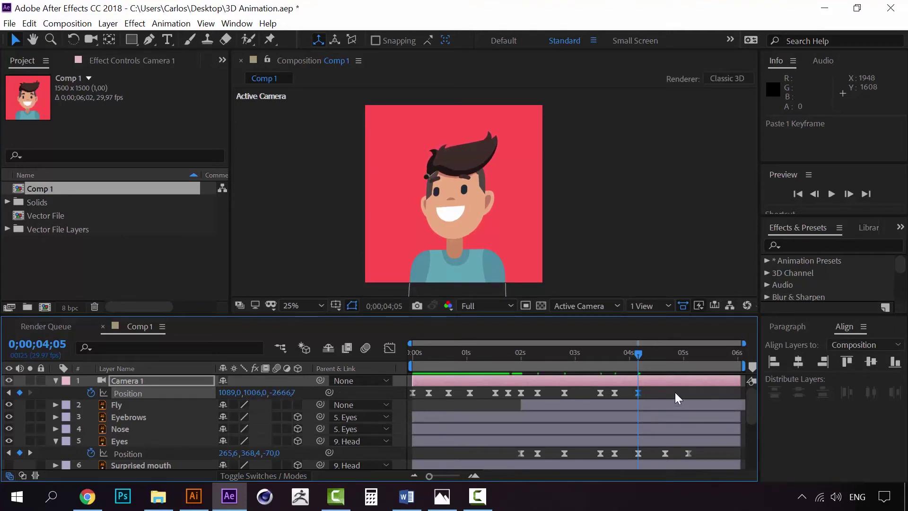
drag(639, 354, 665, 354)
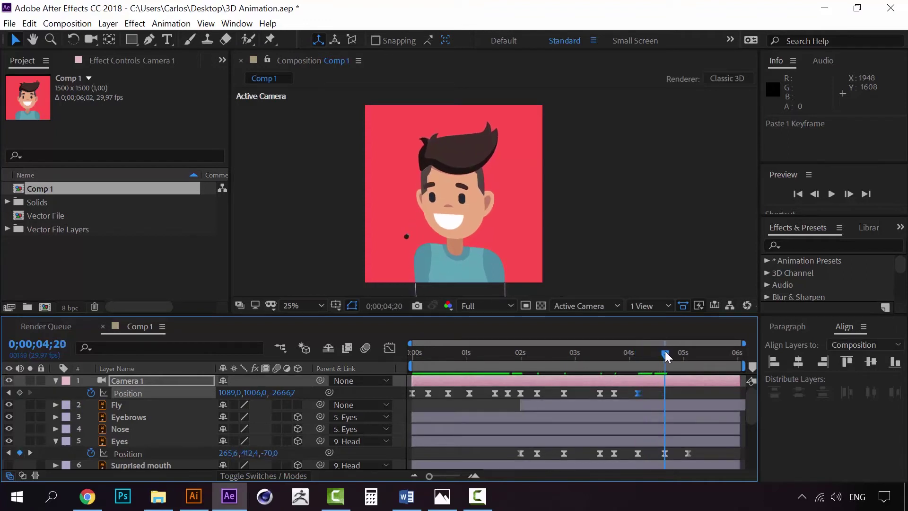
drag(257, 393, 138, 409)
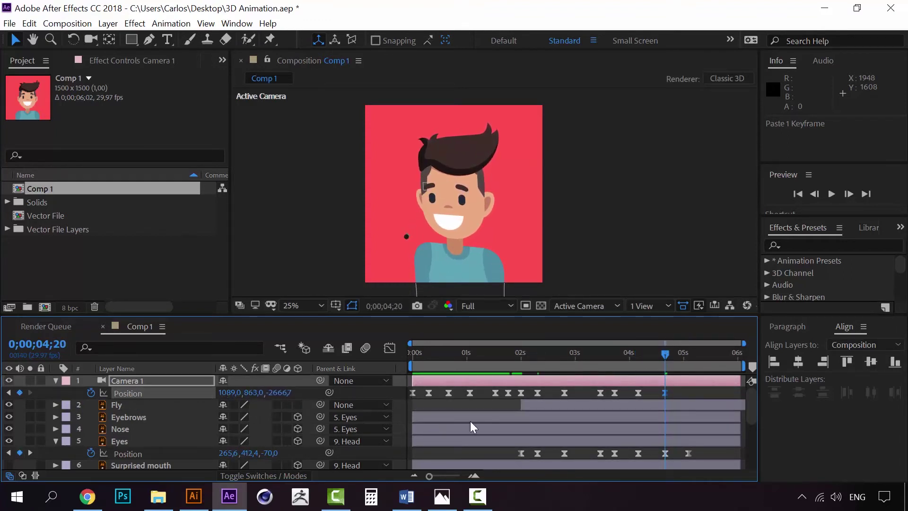
drag(684, 351, 689, 351)
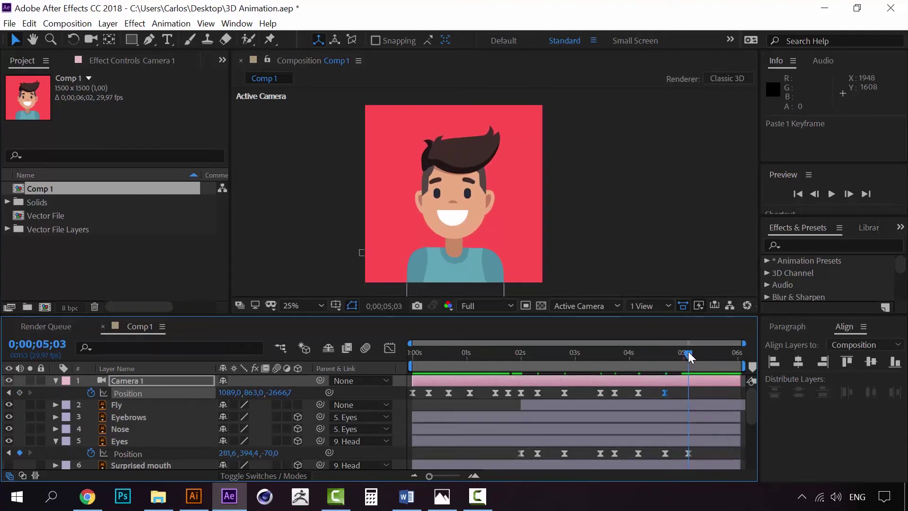
click(523, 392)
- Paste the centred 750,750 camera keyframe at 5;03 and preview from two seconds
key(ctrl+c)
key(ctrl+v)
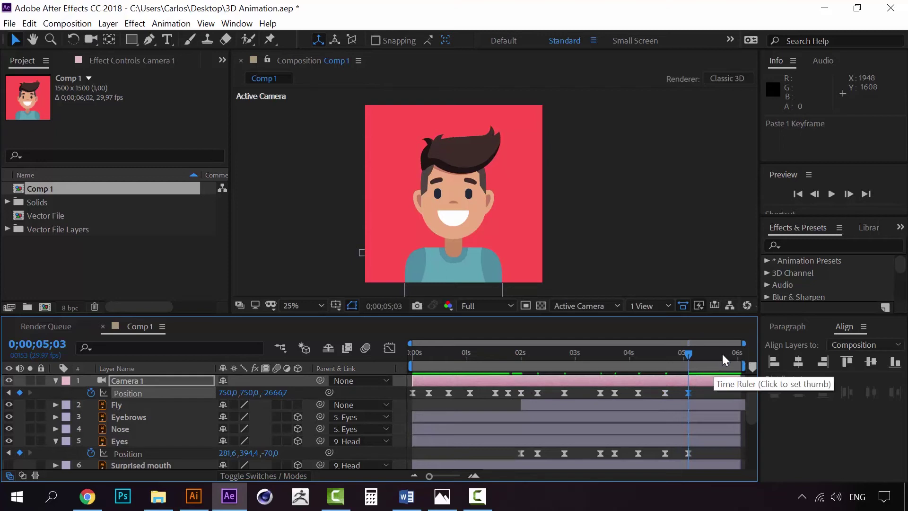
drag(686, 354, 515, 353)
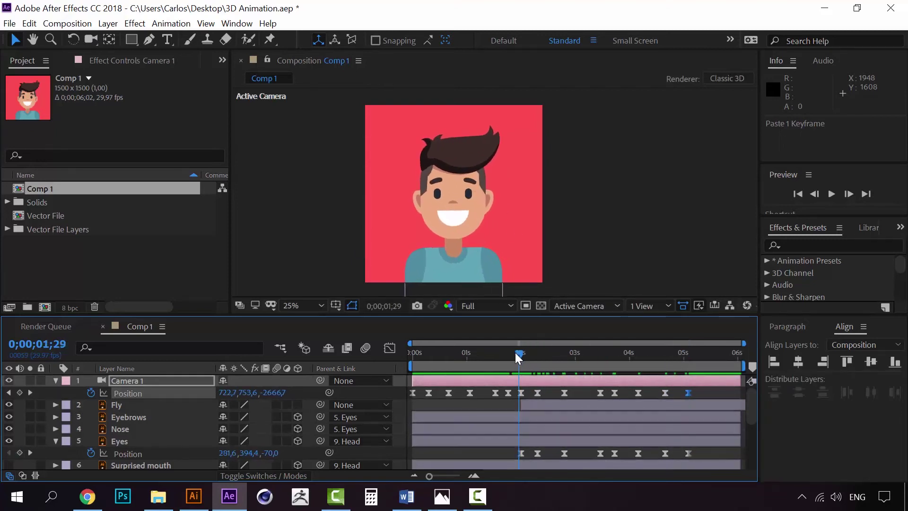
key(space)
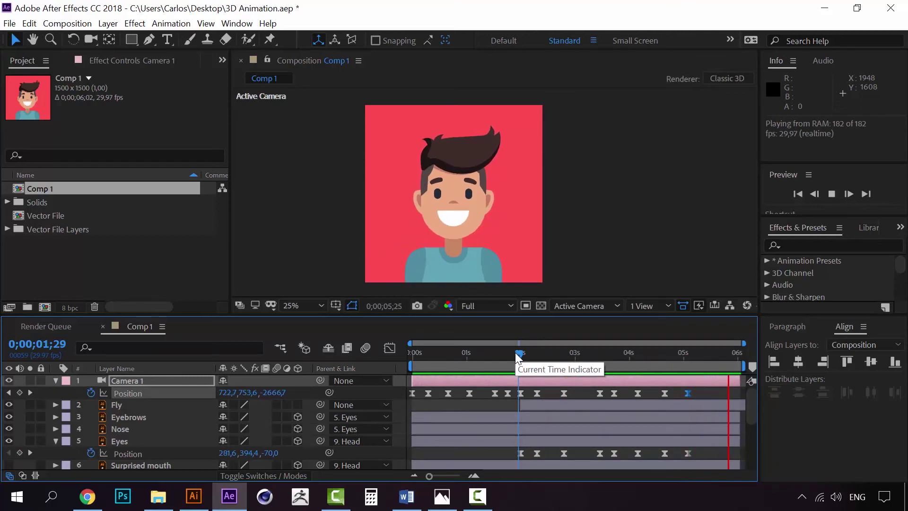
key(space)
- Replay the preview from about 1;27 to check the camera follows the fly
drag(522, 353, 518, 354)
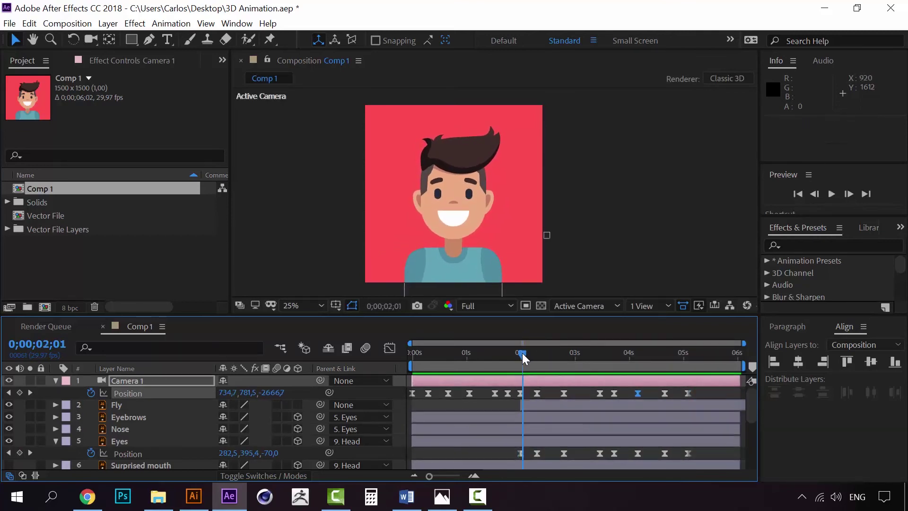
key(space)
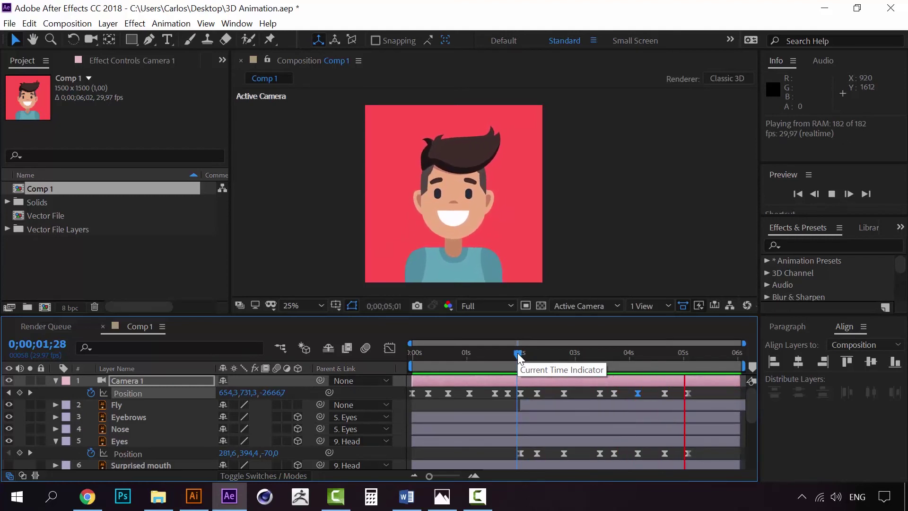
click(532, 353)
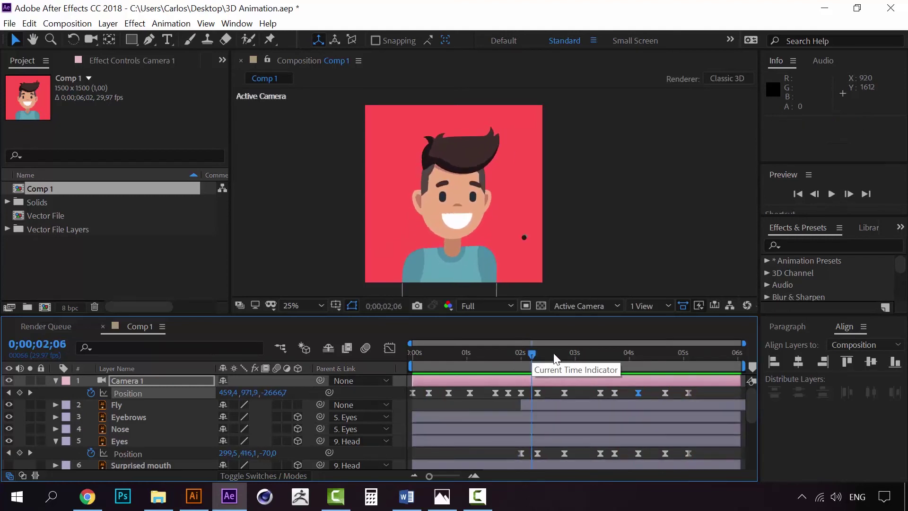
drag(682, 356, 744, 353)
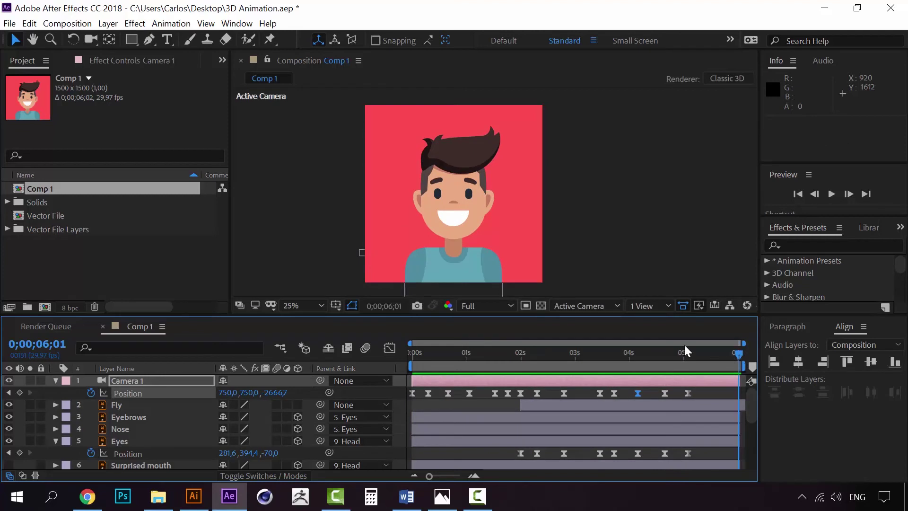
drag(522, 352, 519, 353)
key(space)
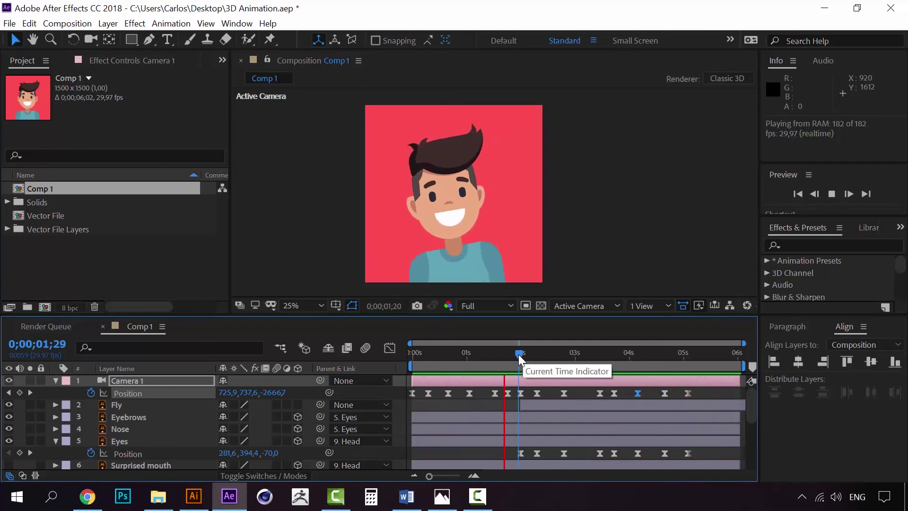
mouse_move(521, 354)
mouse_down()
mouse_move(630, 360)
mouse_move(520, 366)
mouse_up()
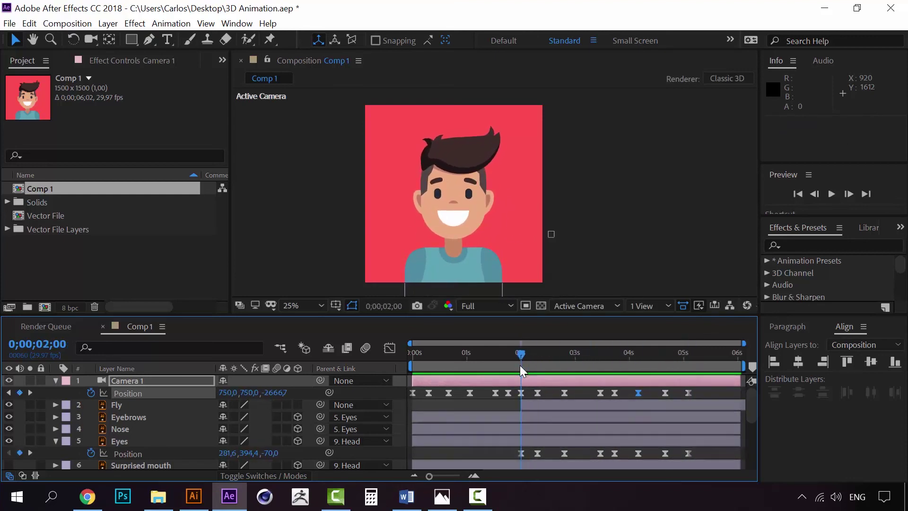